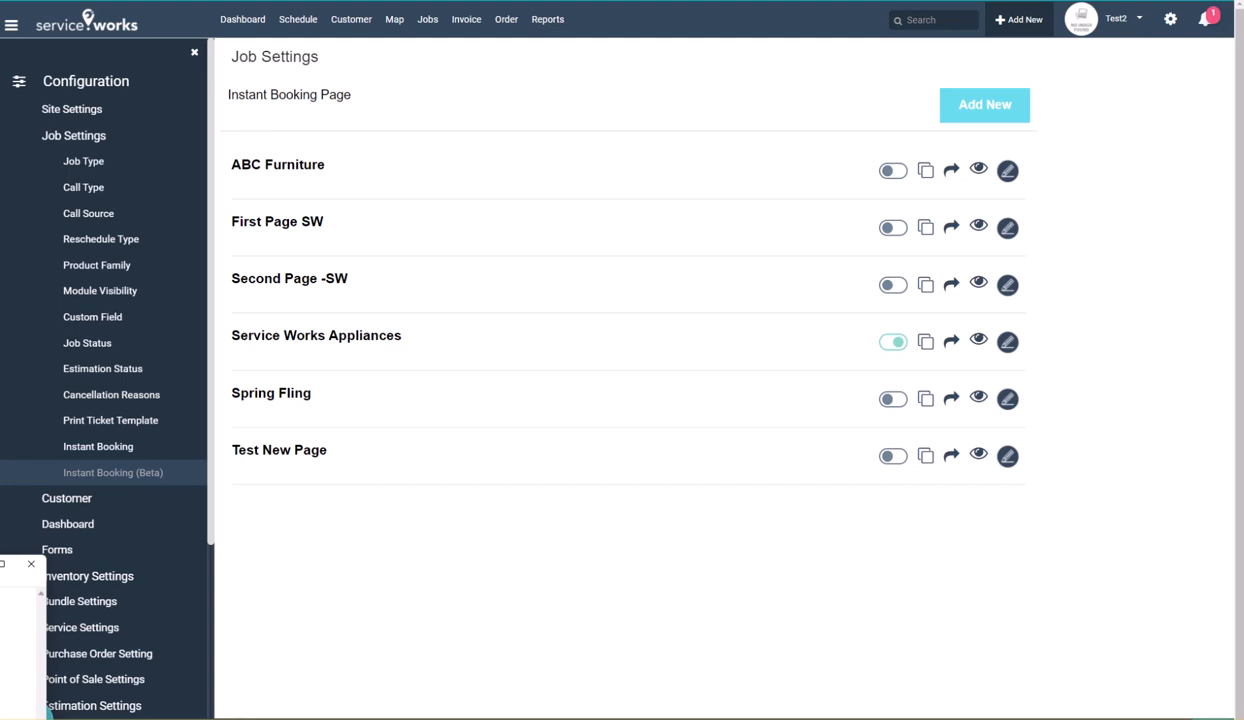
Open the Service Works Appliances booking page's Services section and set its page header to "Select your service"
left_click(1008, 343)
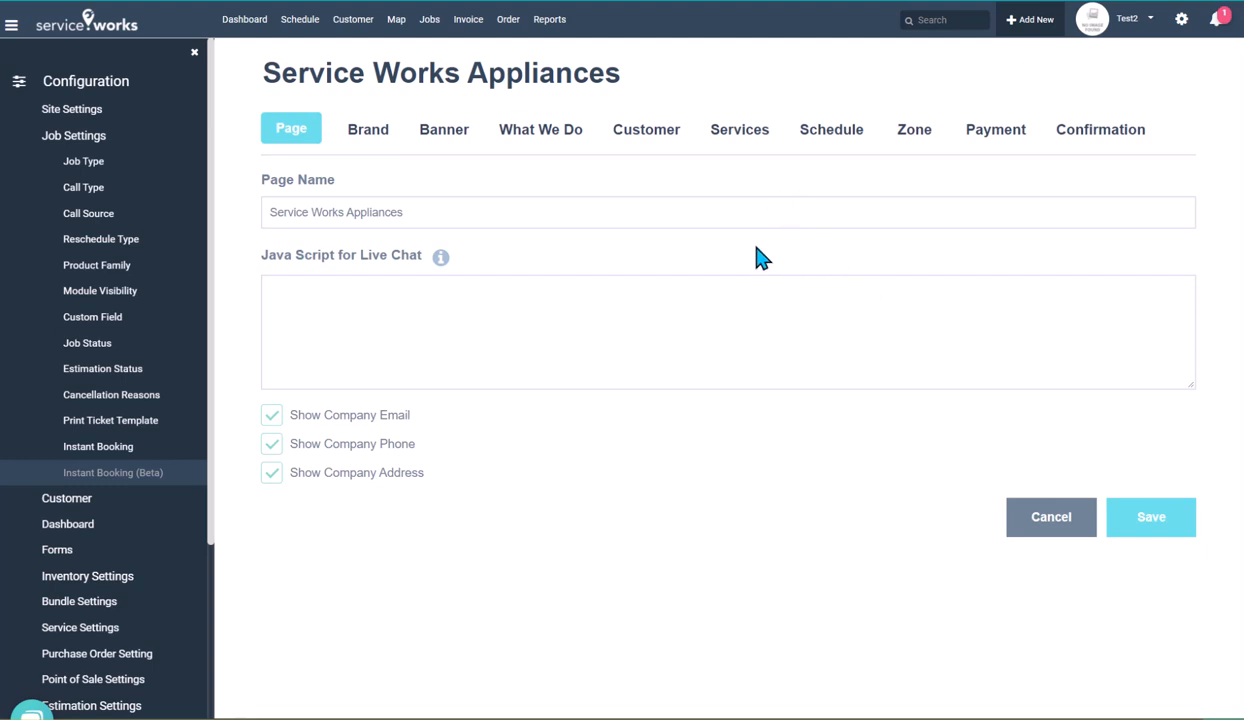
left_click(742, 138)
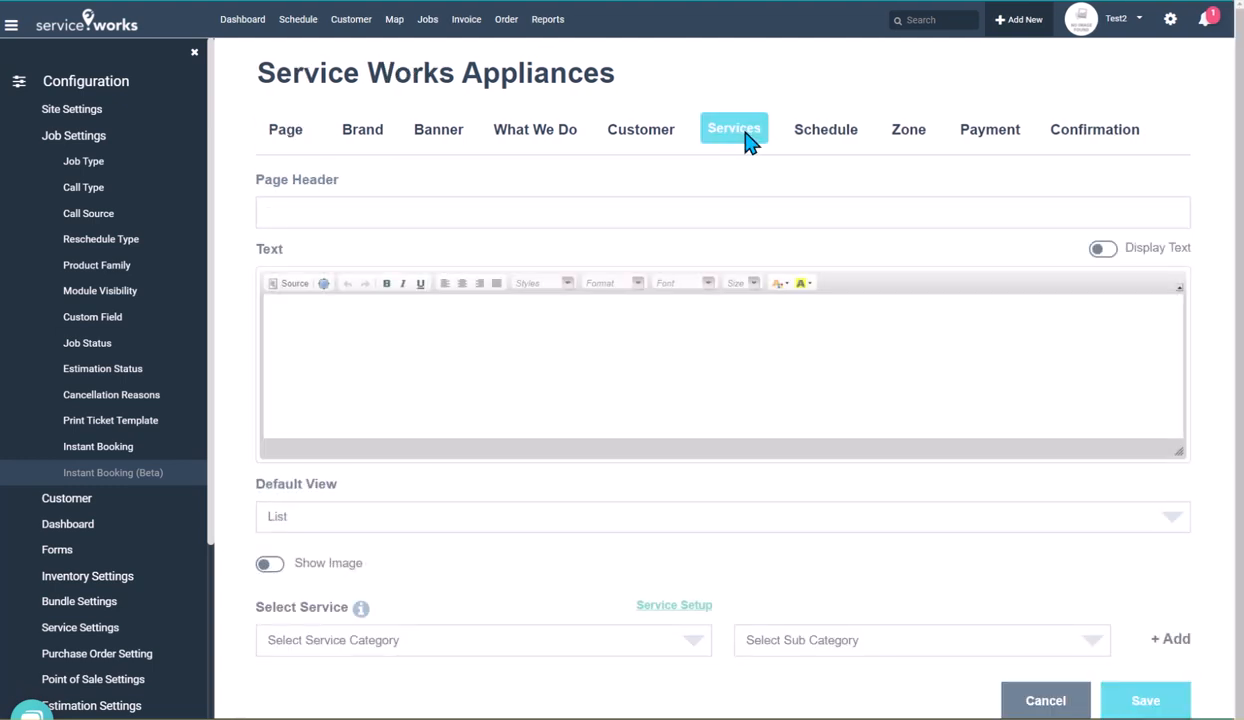
left_click(704, 206)
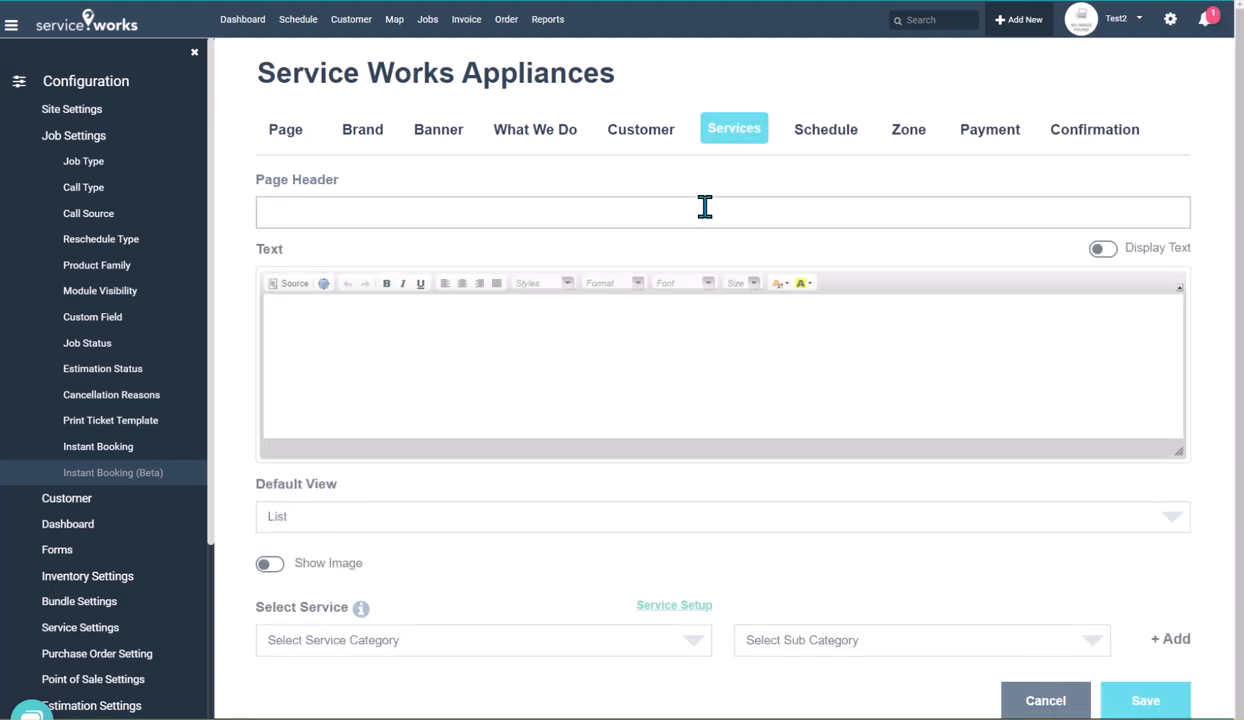
type("Select your service")
scroll(822, 362, "down", 1)
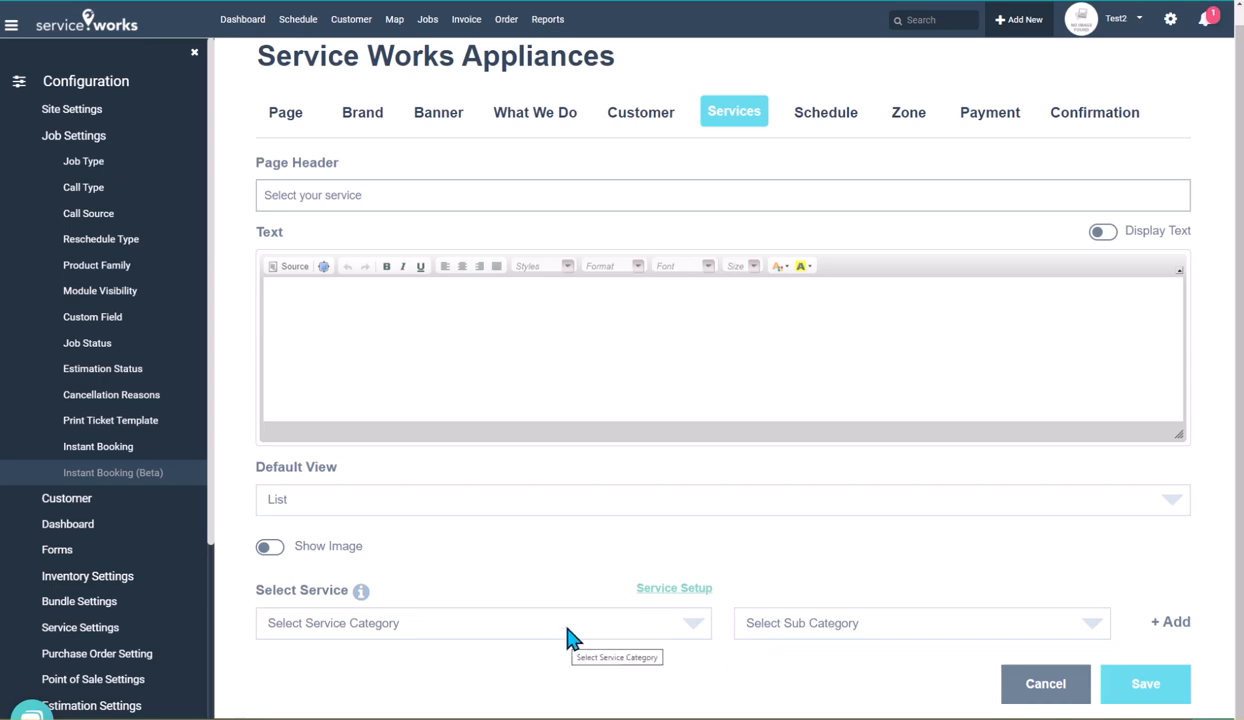
Open the service setup price list, browse the One-Time Service category, and open and save the promo clean service
left_click(668, 591)
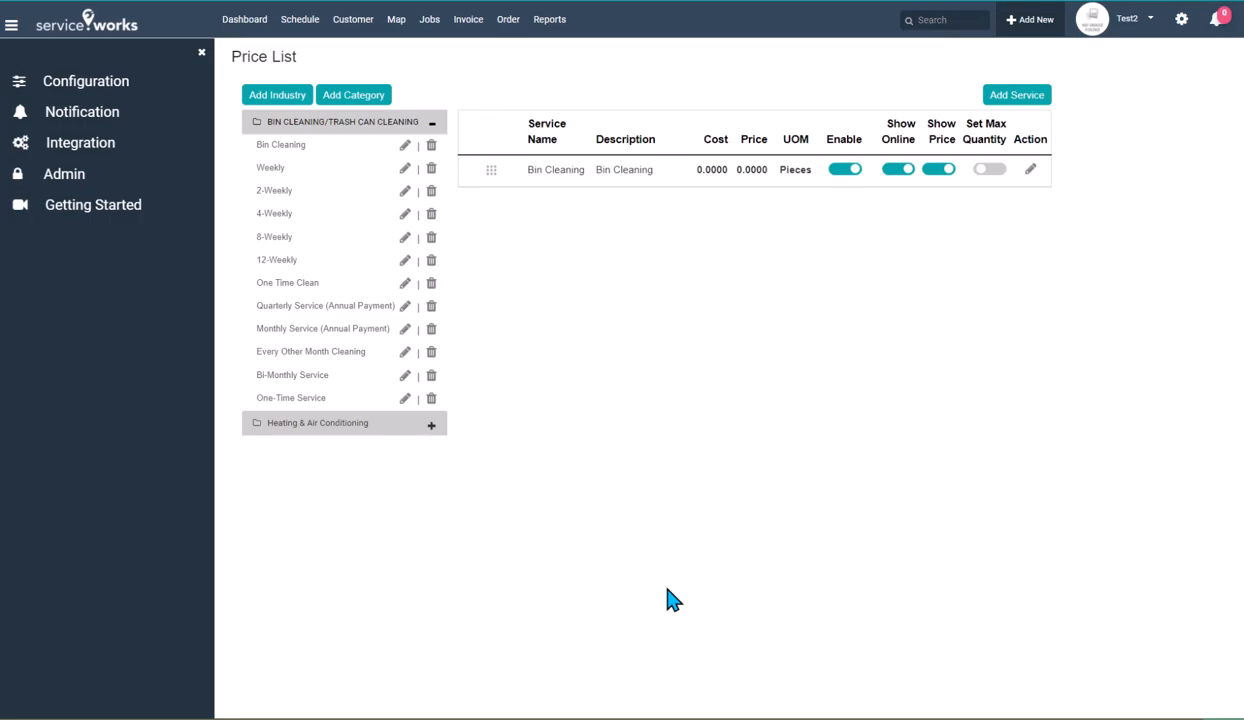
left_click(91, 87)
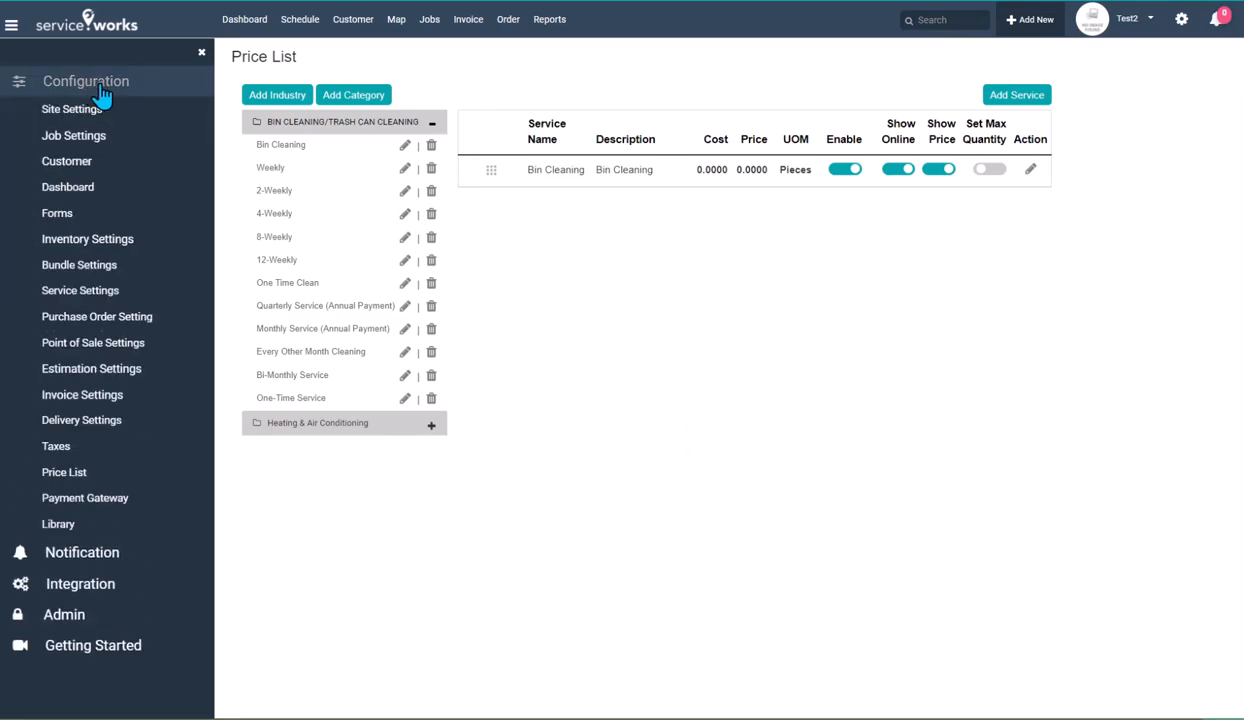
left_click(61, 474)
left_click(309, 404)
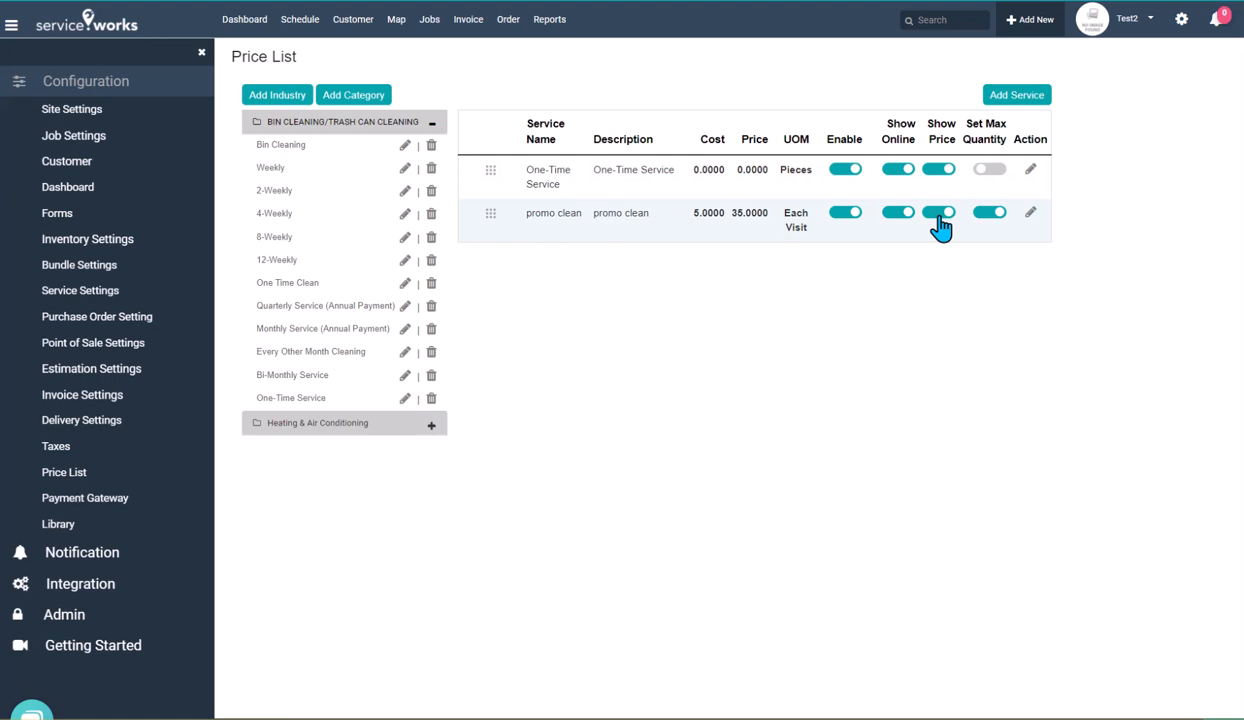
left_click(1031, 214)
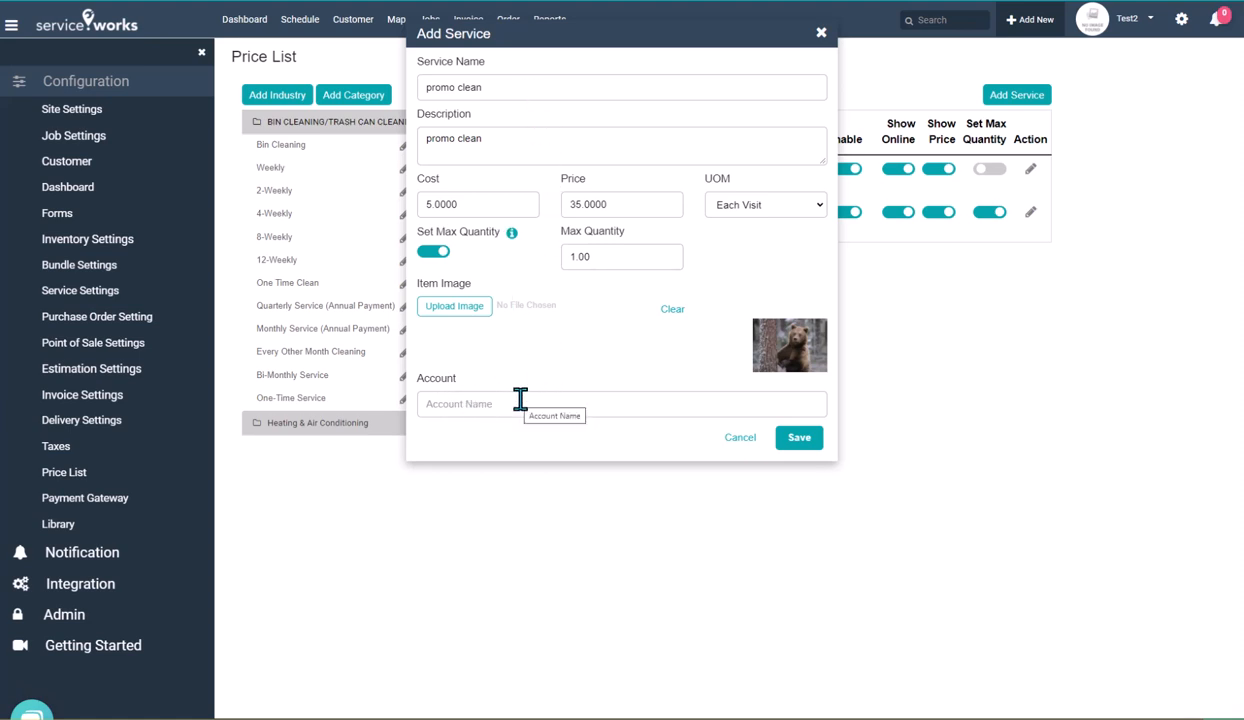
left_click(795, 440)
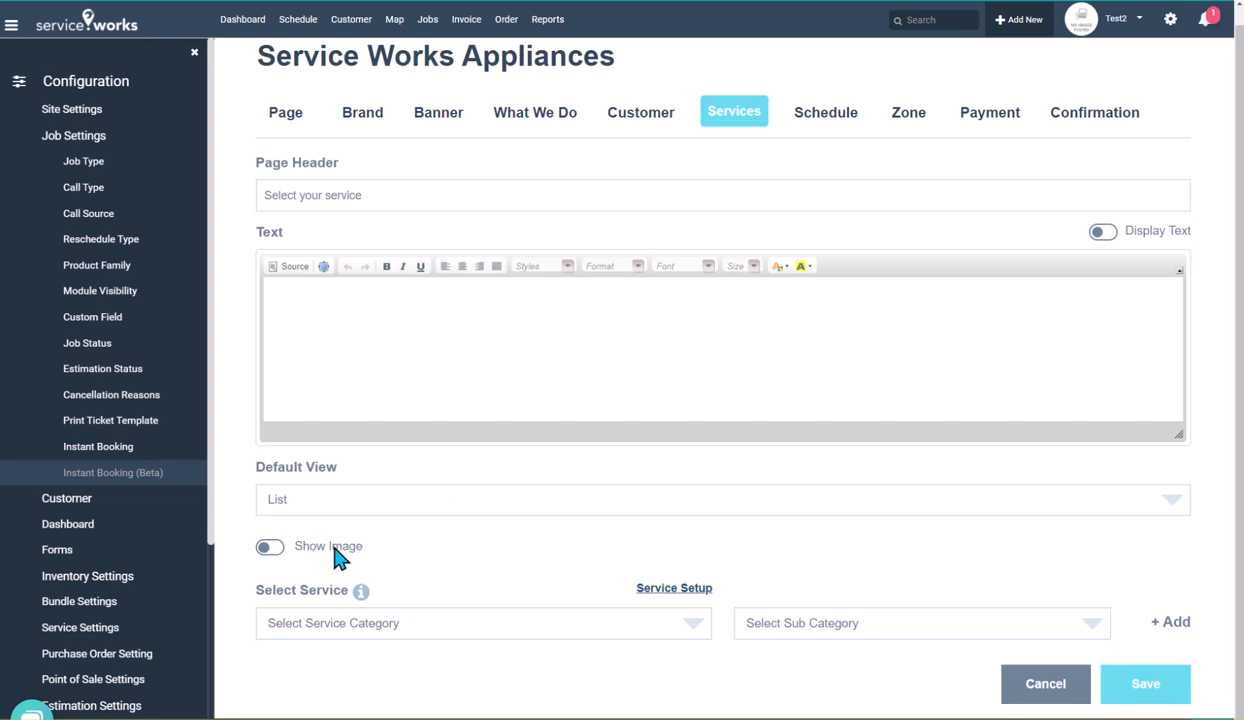
Enable Show Image and choose BIN CLEANING/TRASH CAN CLEANING as the service category
left_click(280, 556)
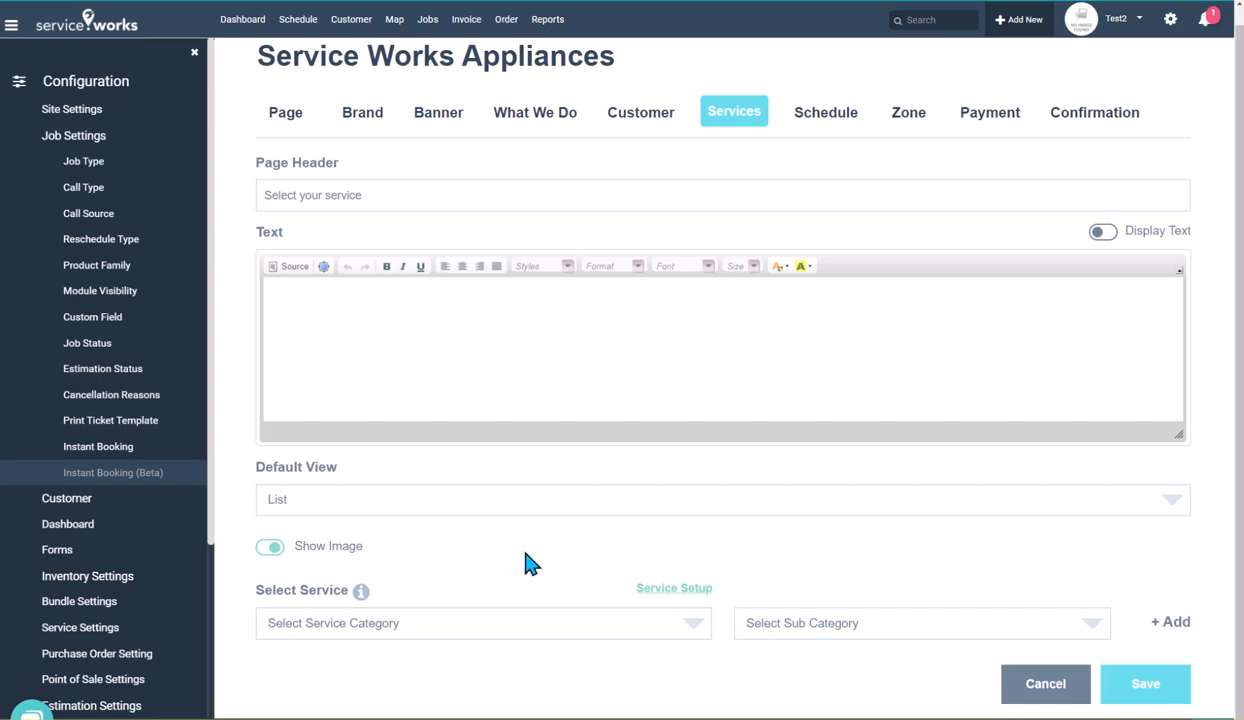
left_click(583, 635)
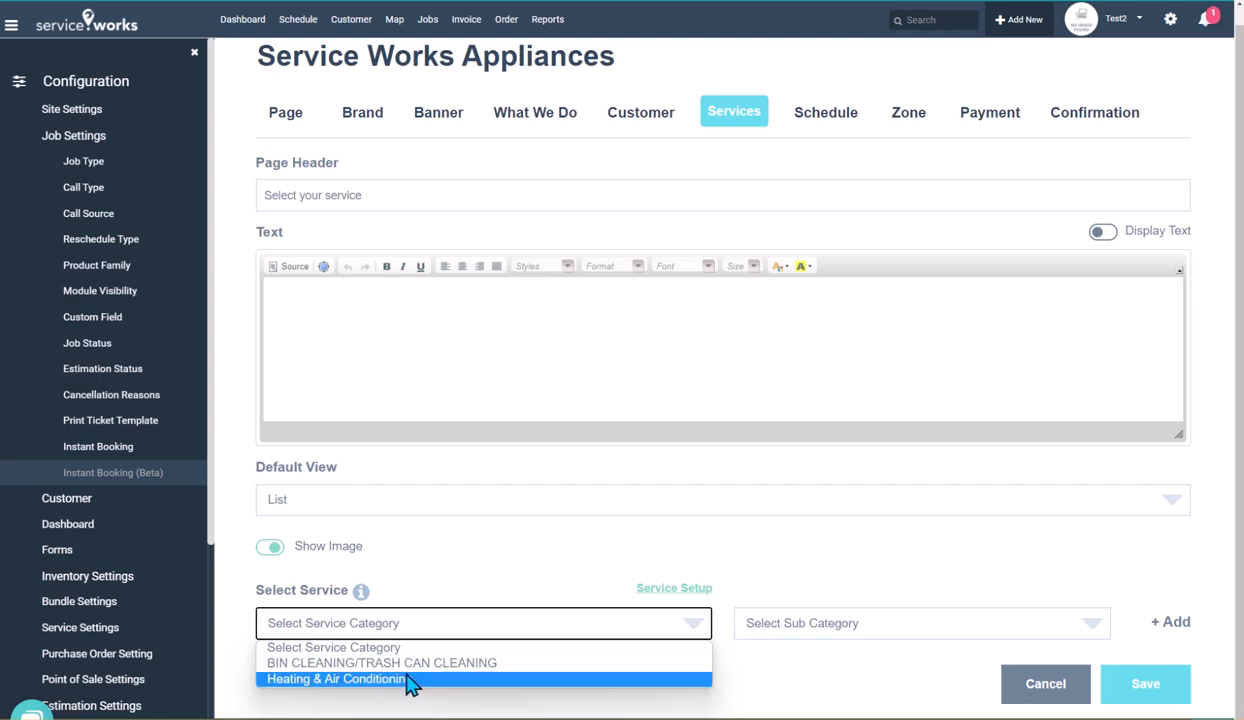
left_click(436, 680)
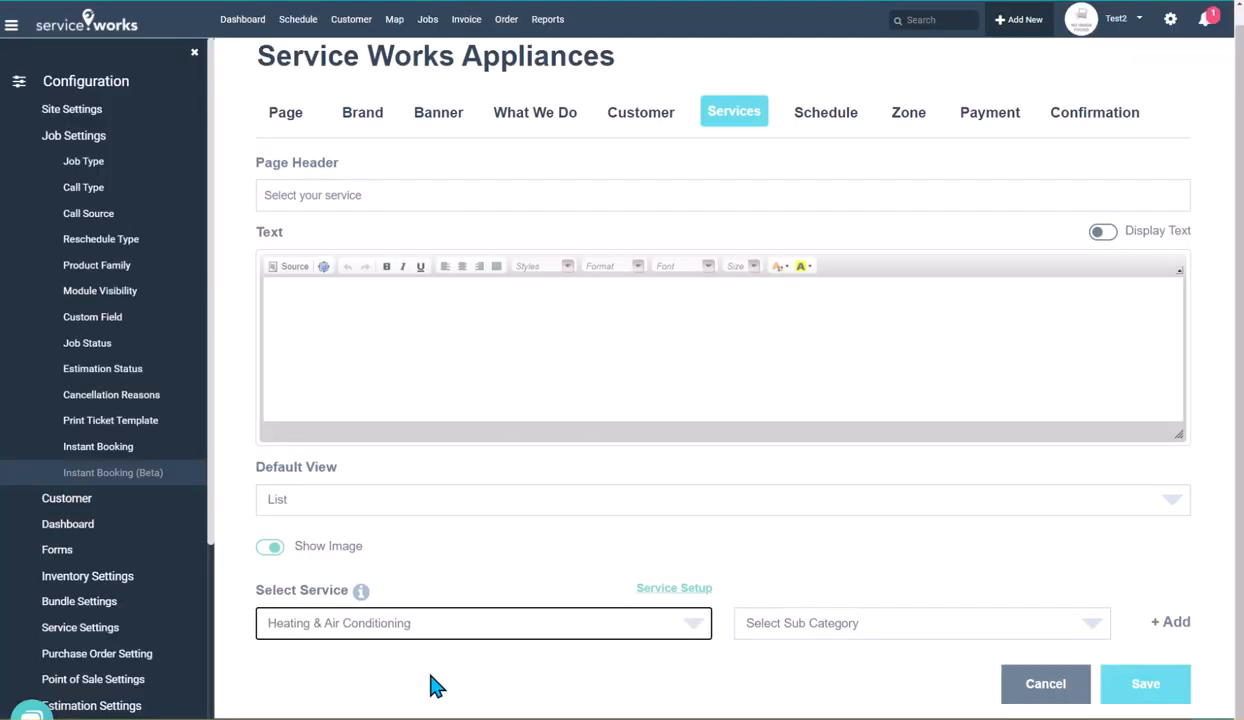
left_click(430, 628)
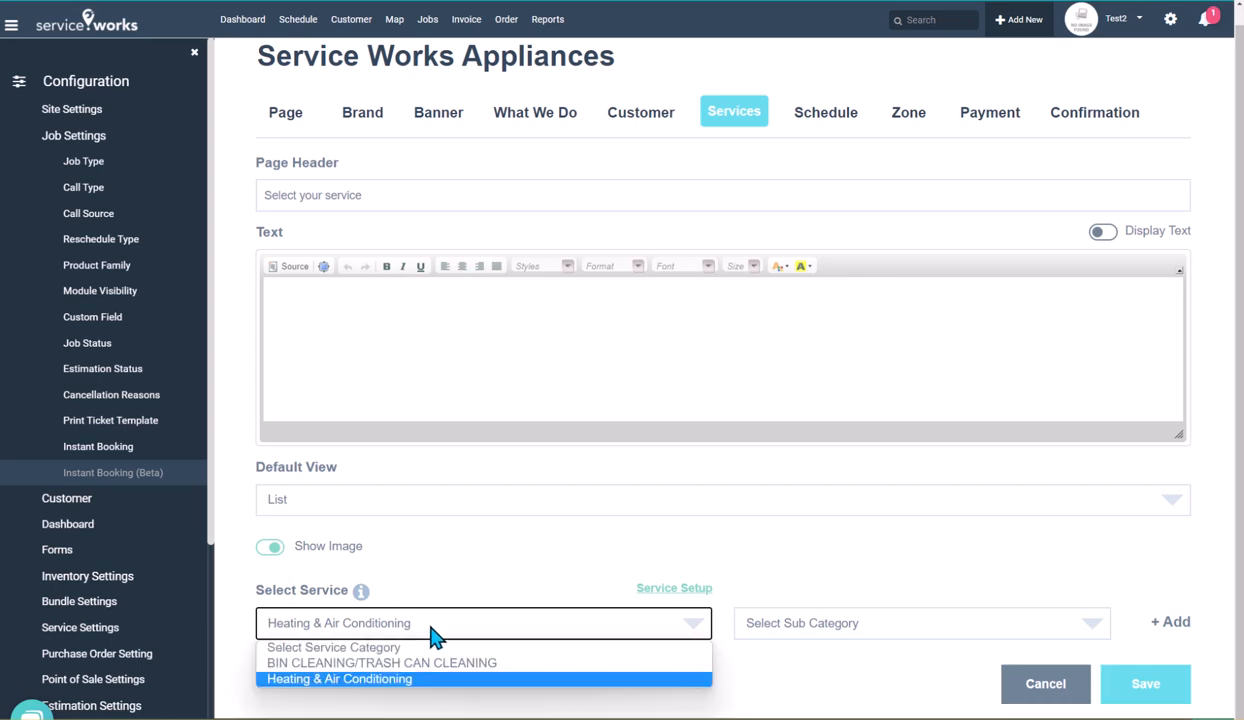
left_click(428, 670)
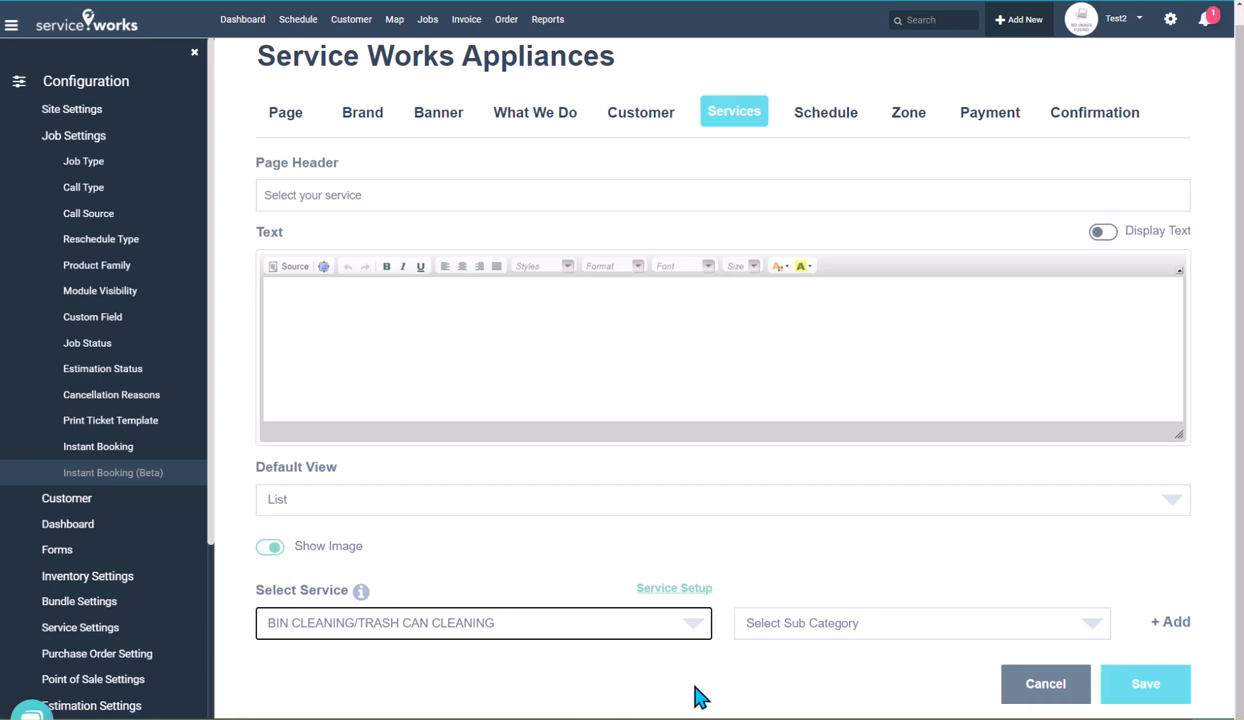
Pick the One-Time Service subcategory and add it to the booking page's services
left_click(873, 633)
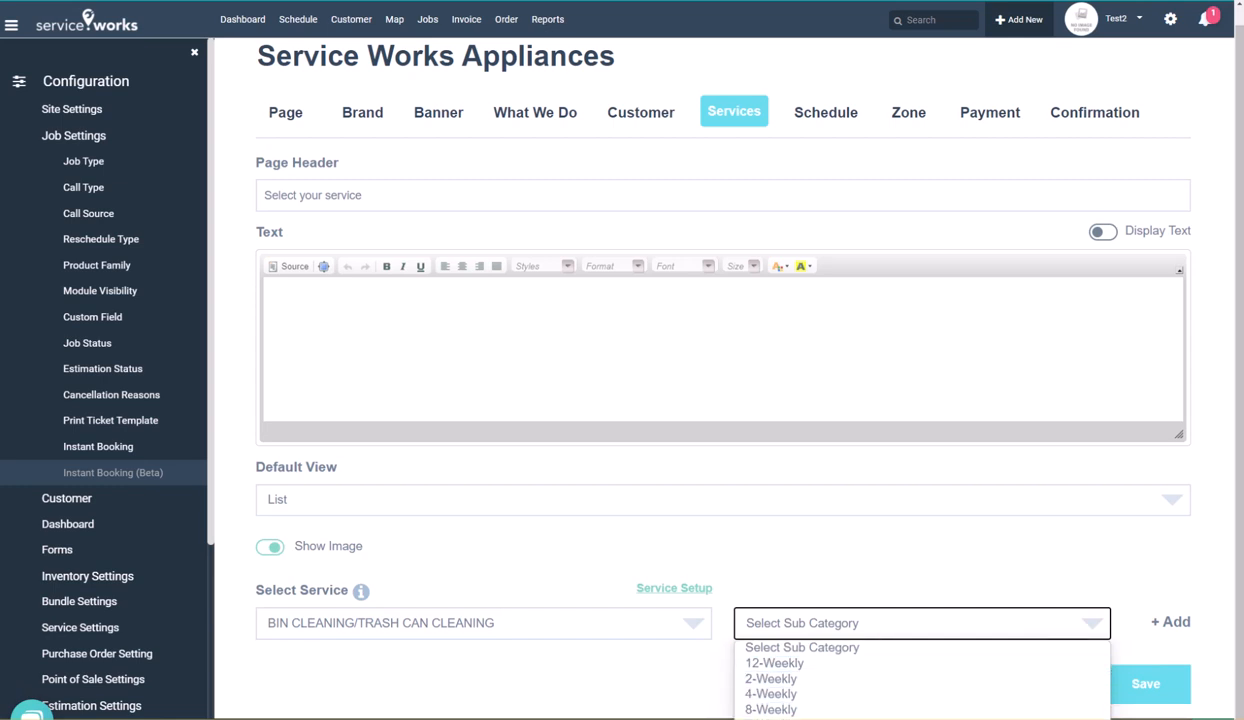
left_click(860, 719)
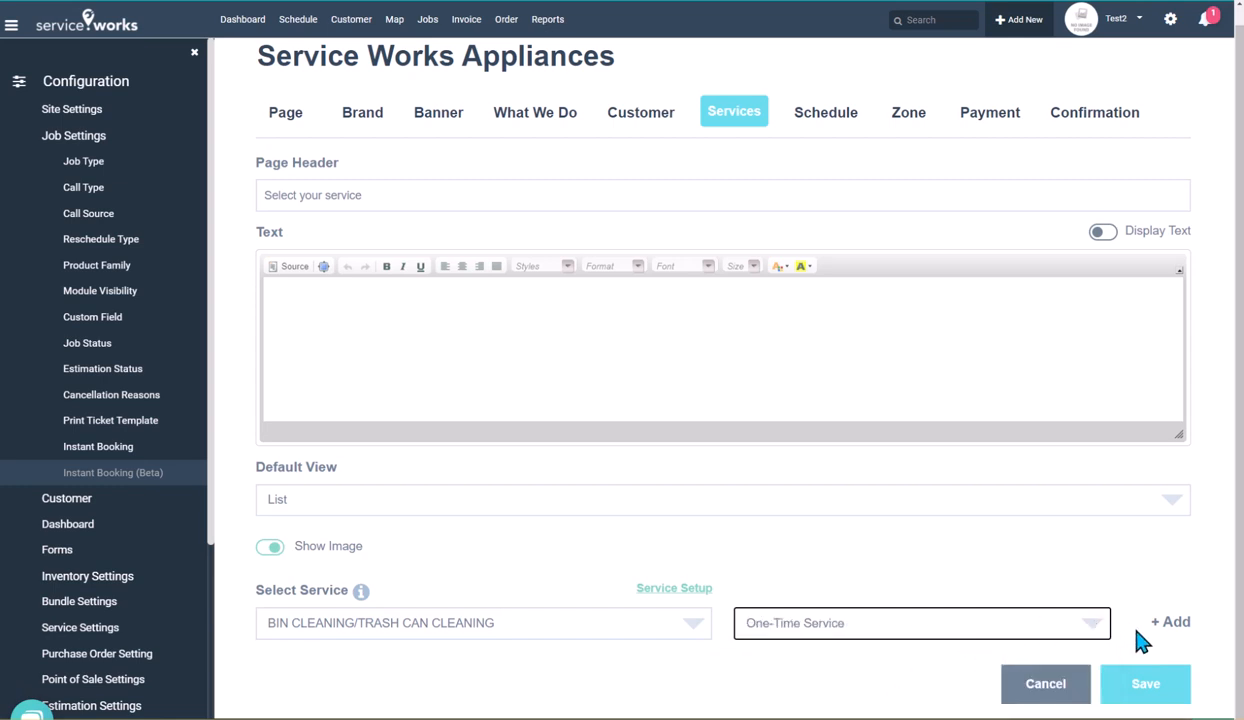
left_click(1170, 628)
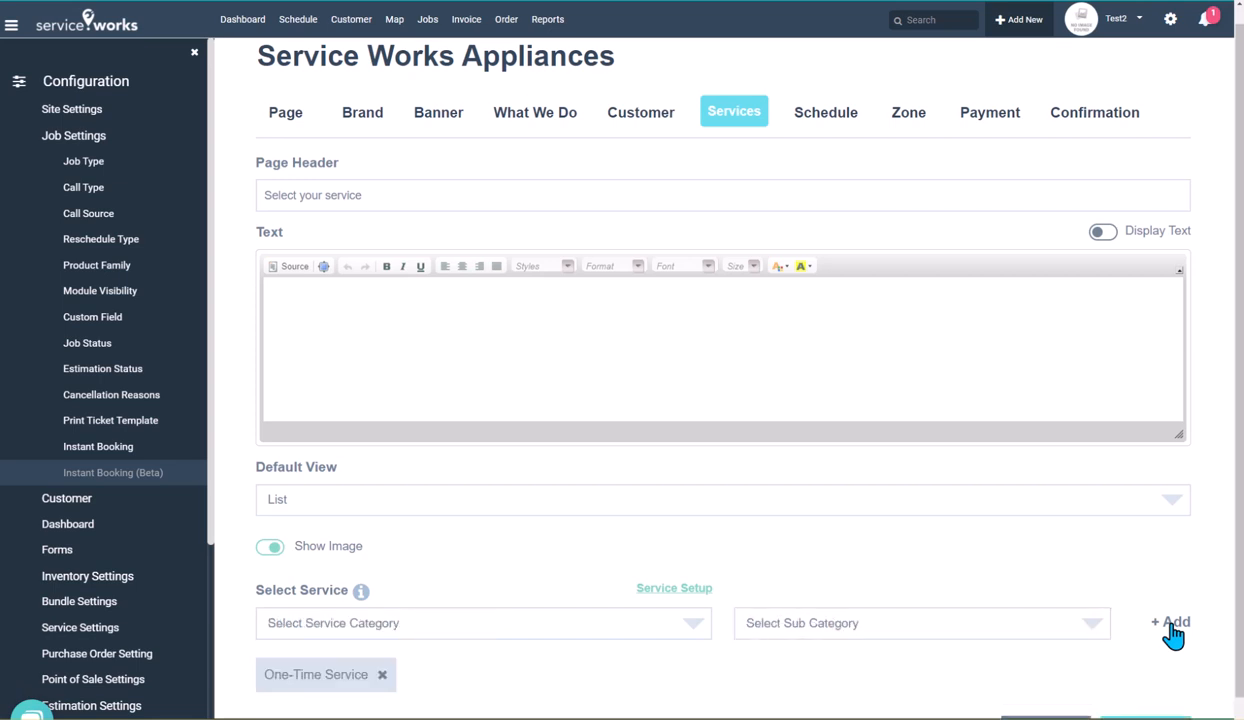
Add the One Time Clean subcategory from BIN CLEANING/TRASH CAN CLEANING to the booking page's services
left_click(1062, 636)
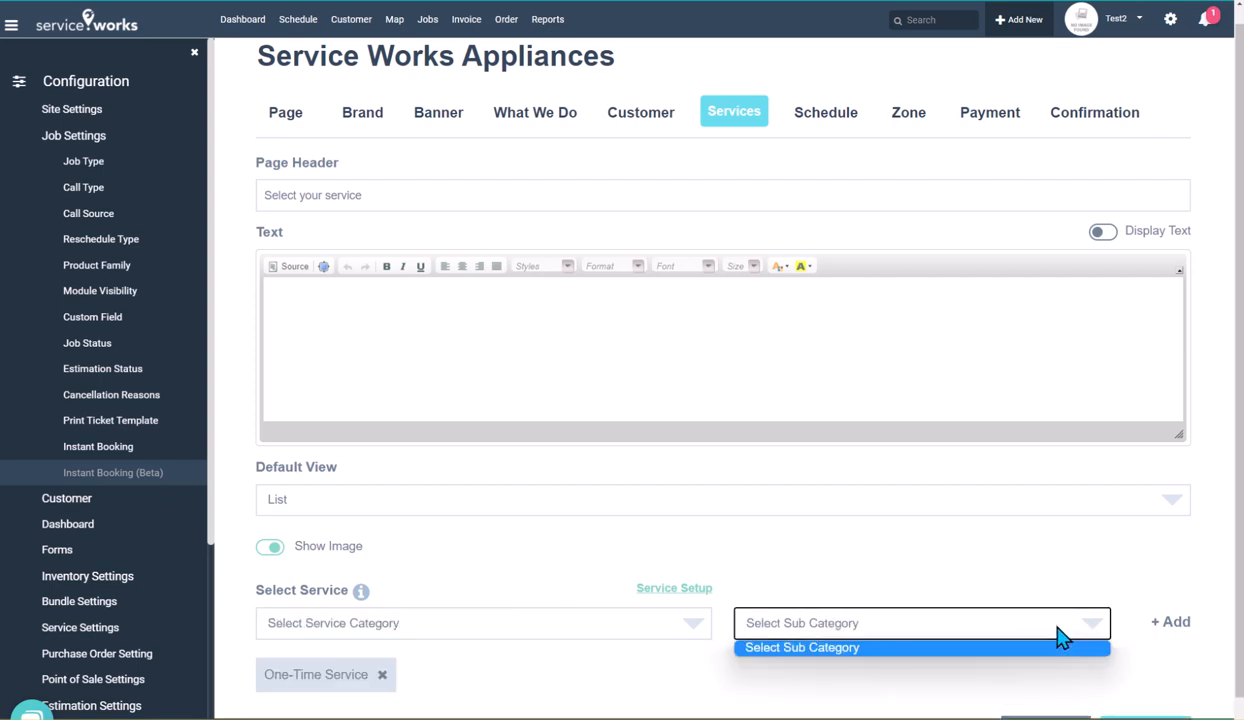
left_click(680, 622)
left_click(627, 665)
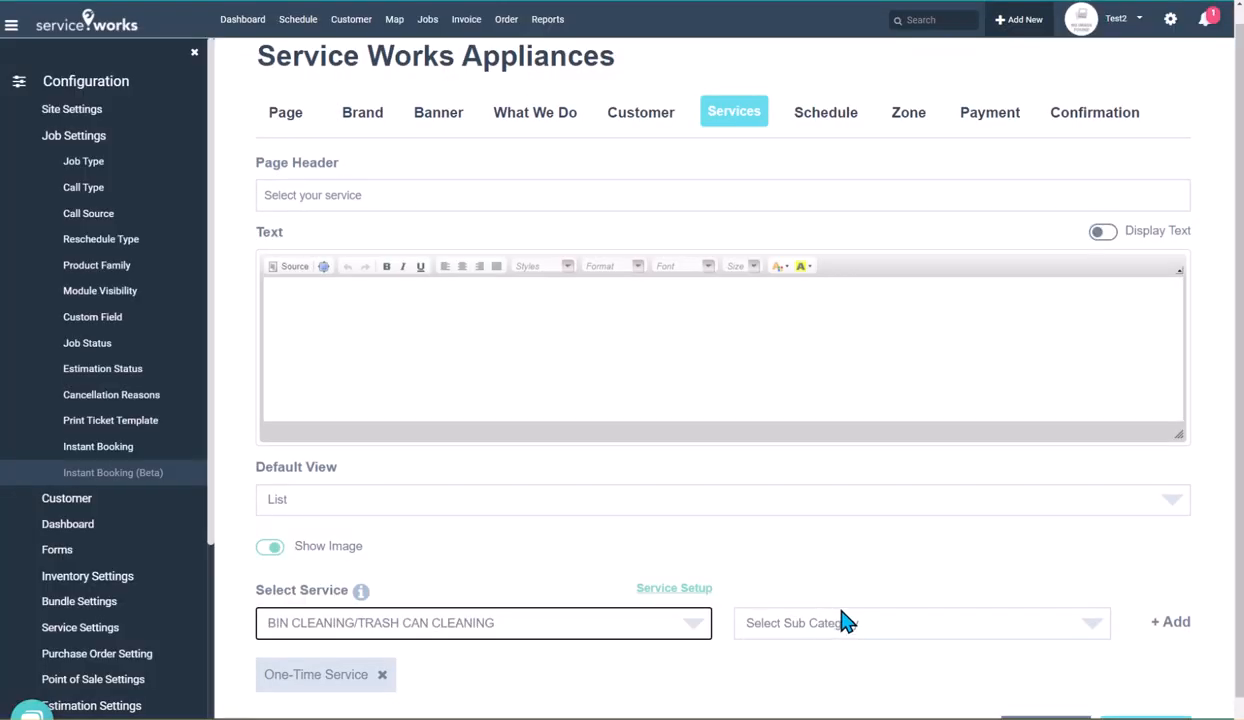
left_click(845, 622)
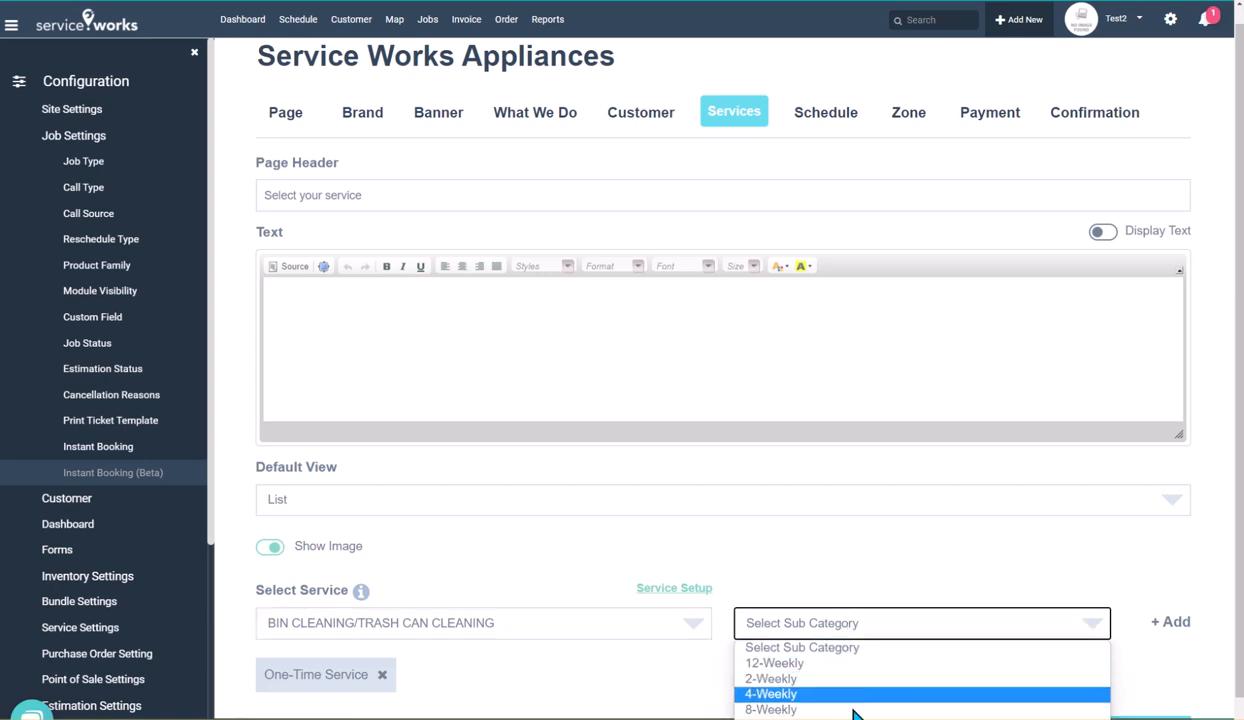
left_click(790, 719)
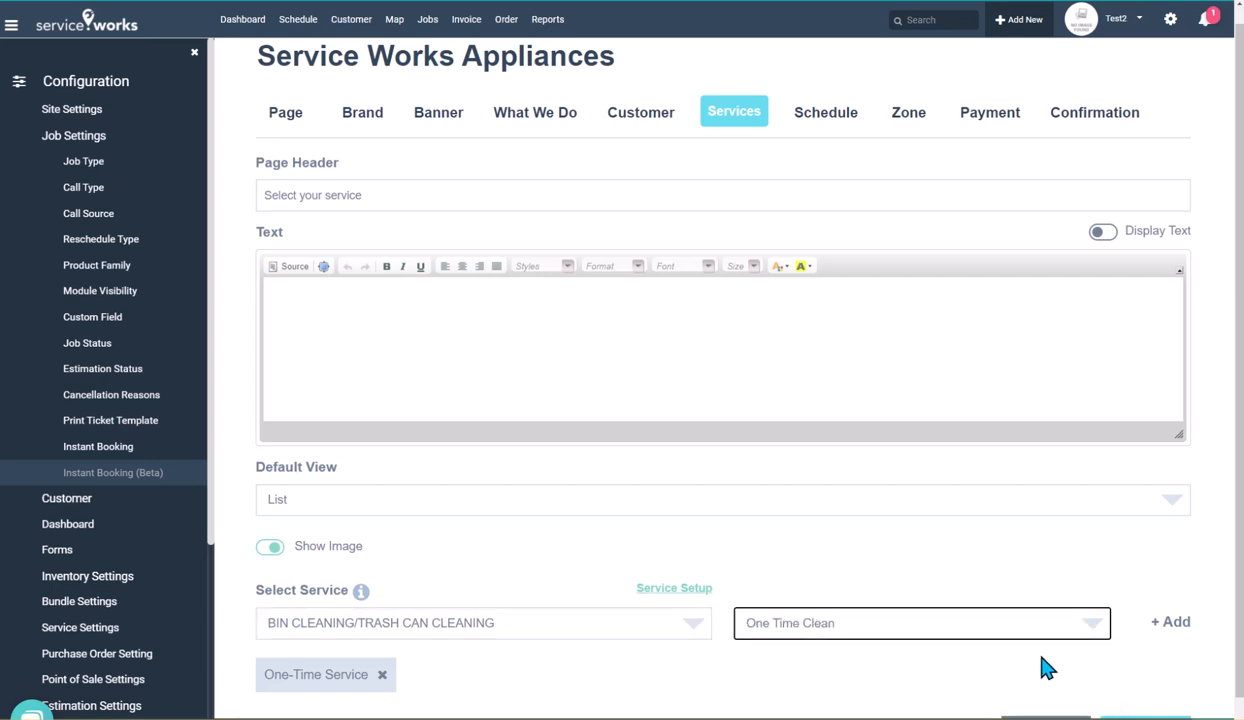
left_click(1166, 624)
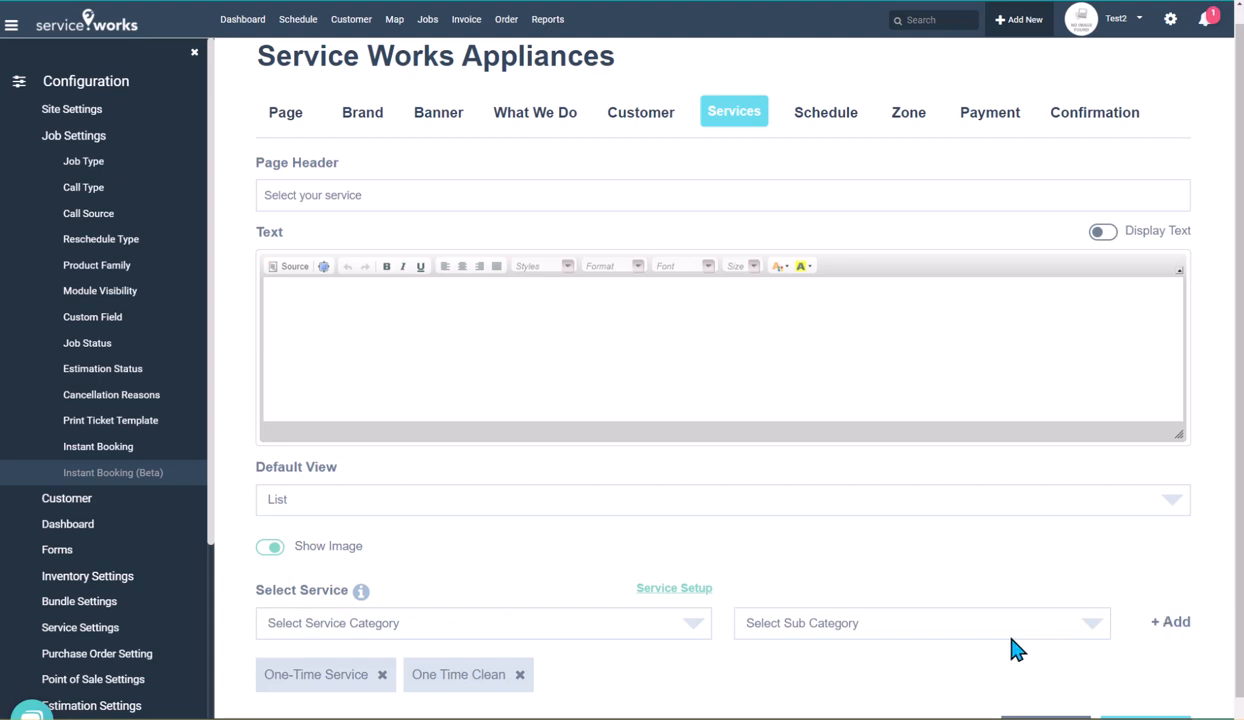
left_click(676, 620)
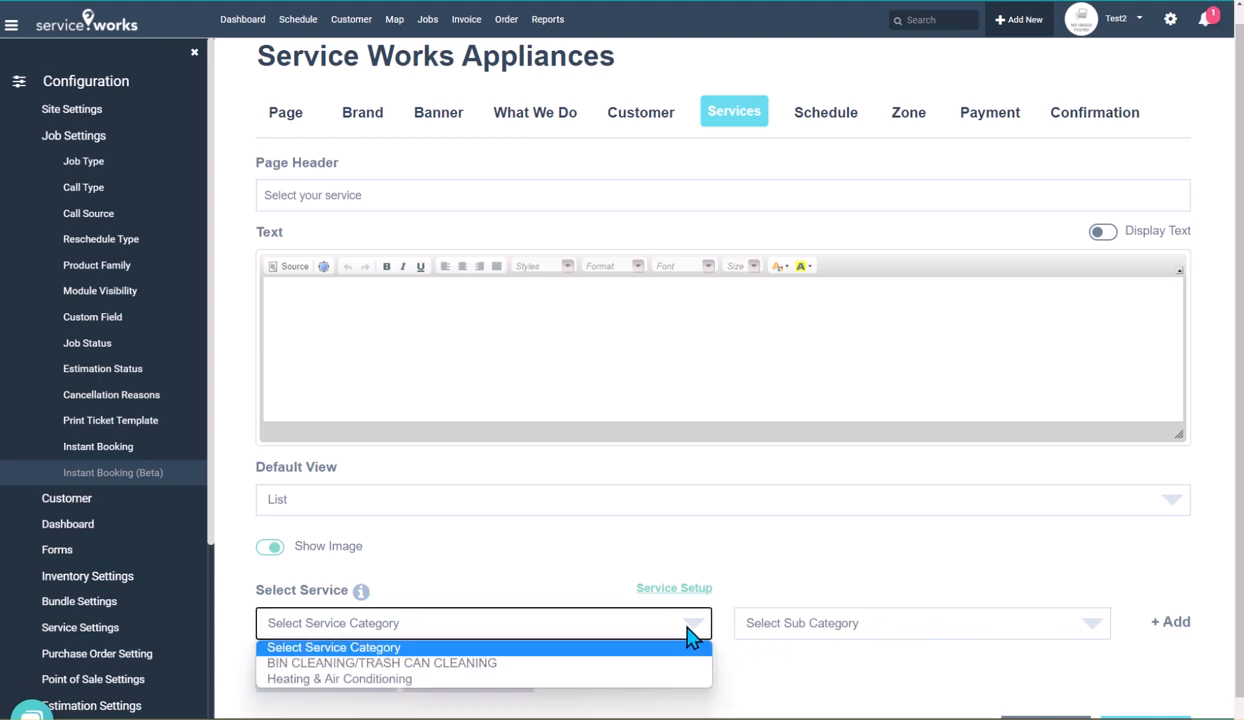
left_click(589, 664)
left_click(850, 625)
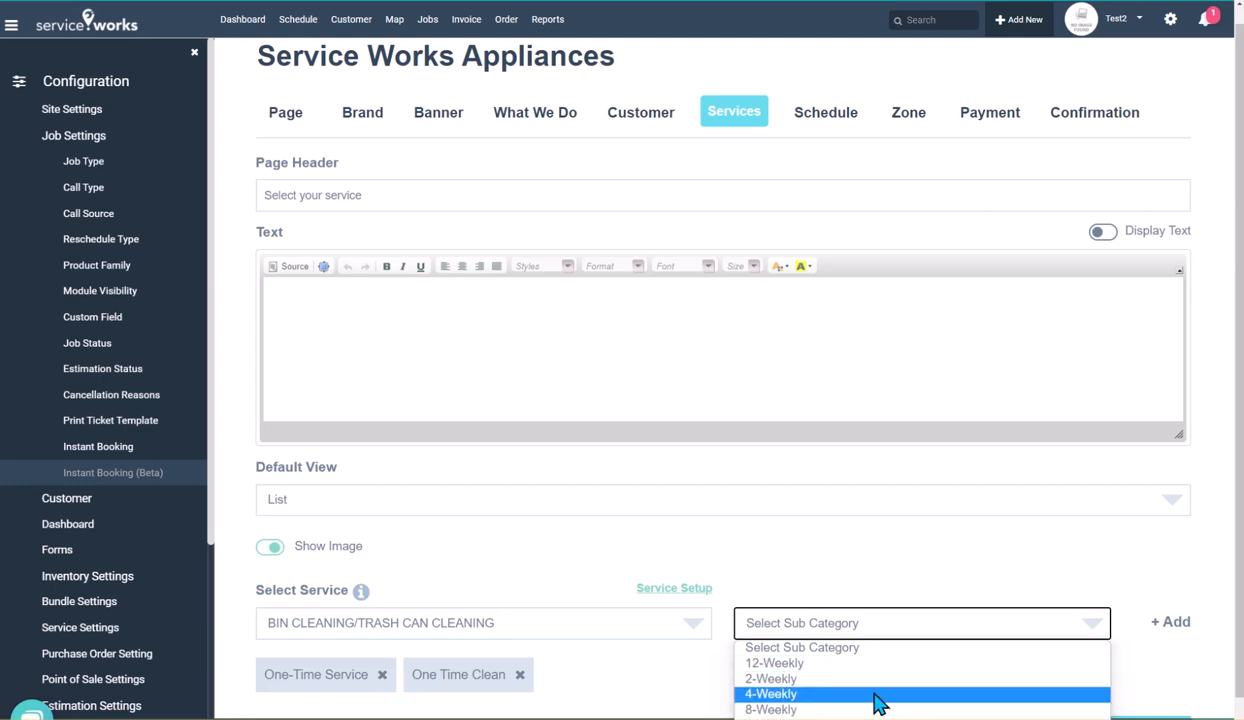
left_click(940, 575)
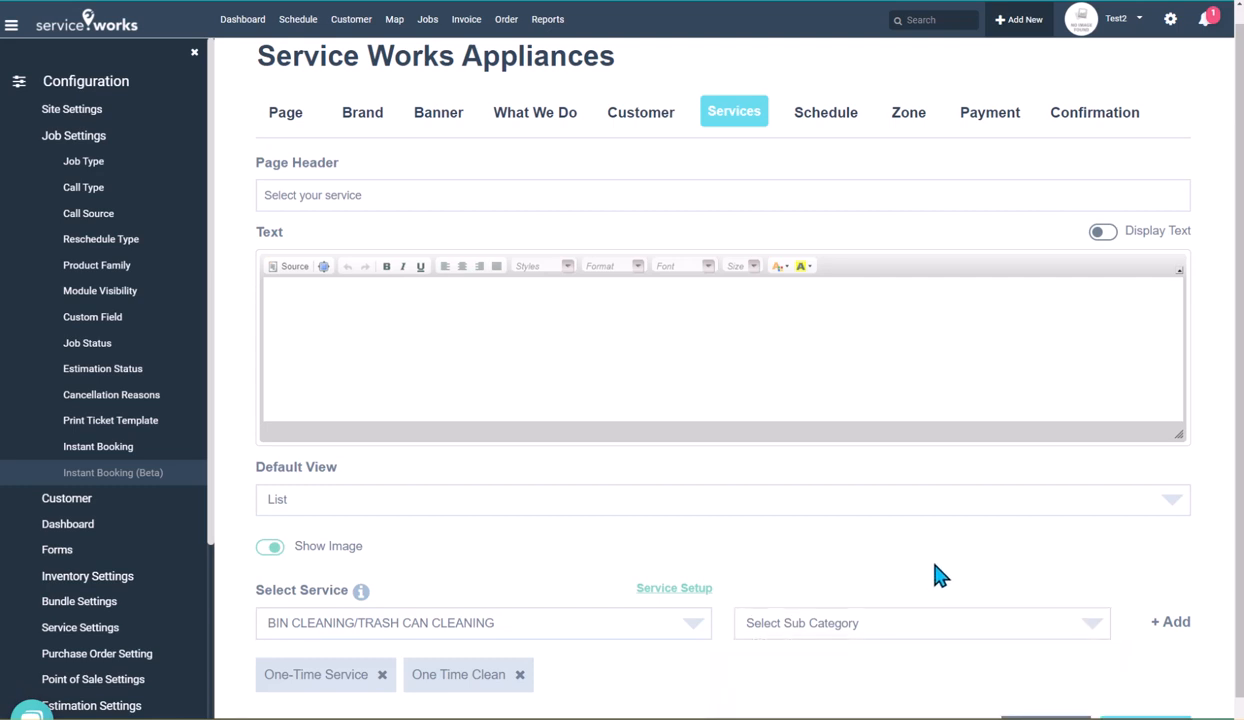
Save the booking page's Services settings and dismiss the confirmation
scroll(1058, 604, "down", 1)
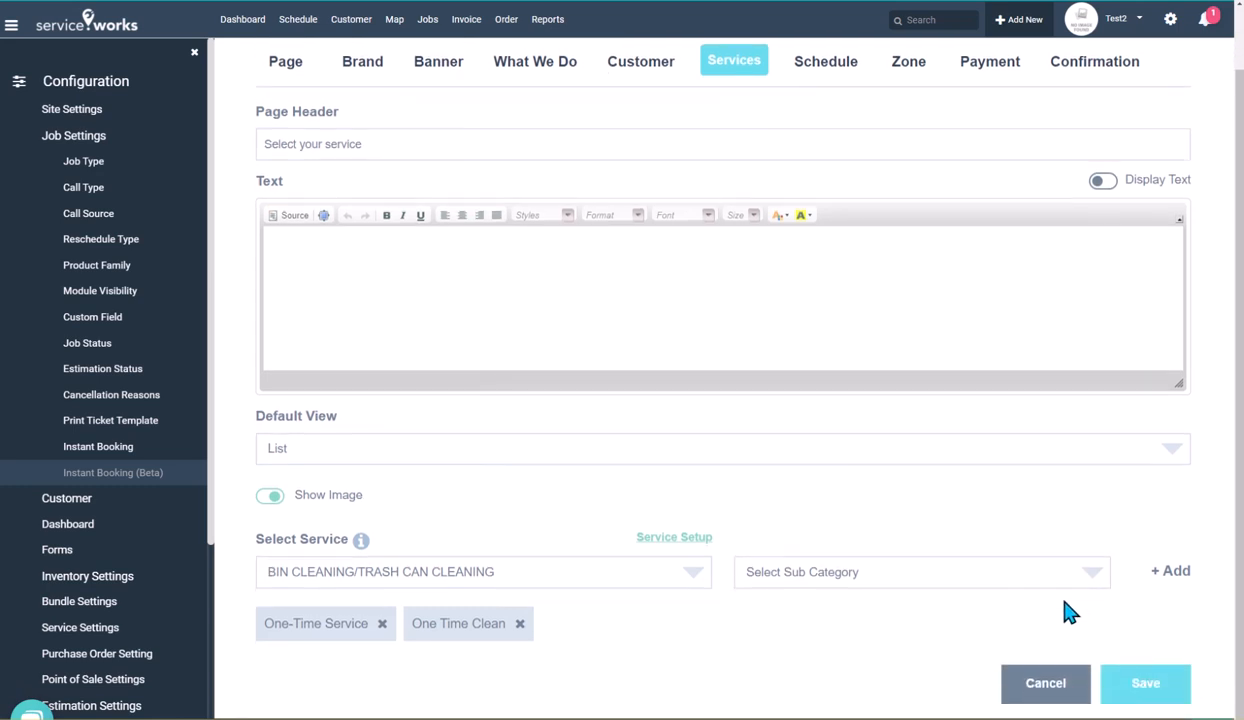
left_click(1150, 690)
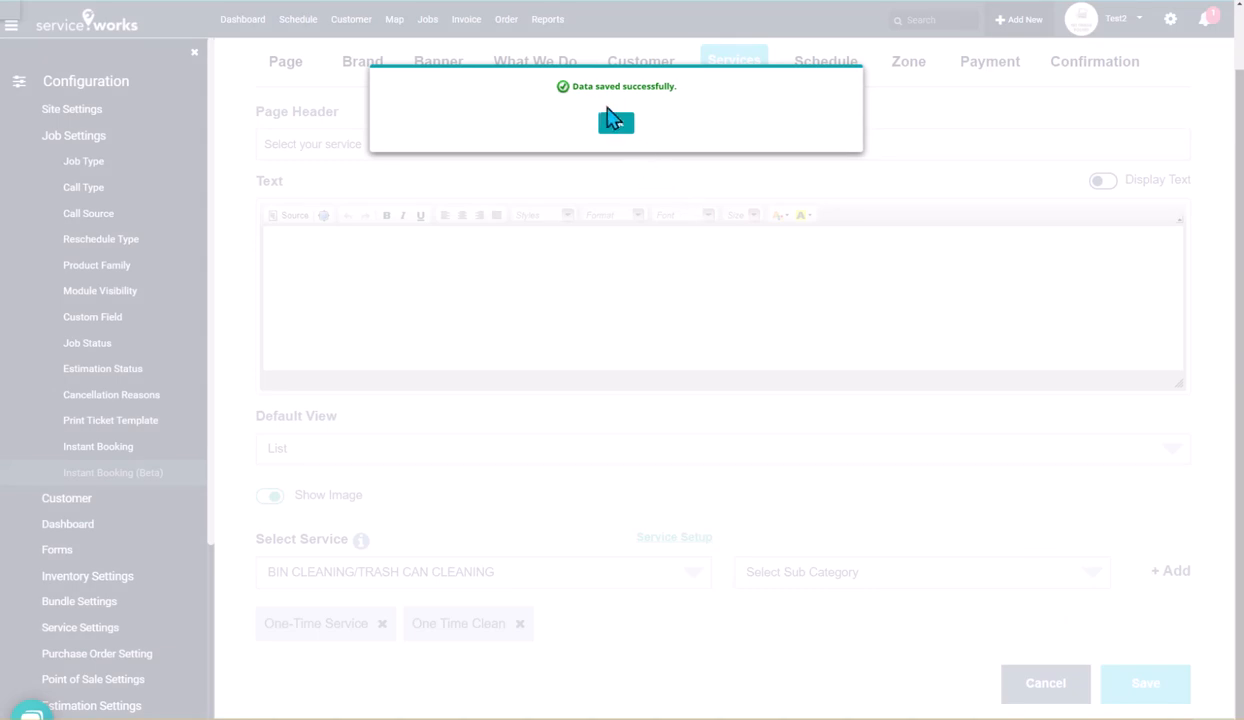
left_click(618, 123)
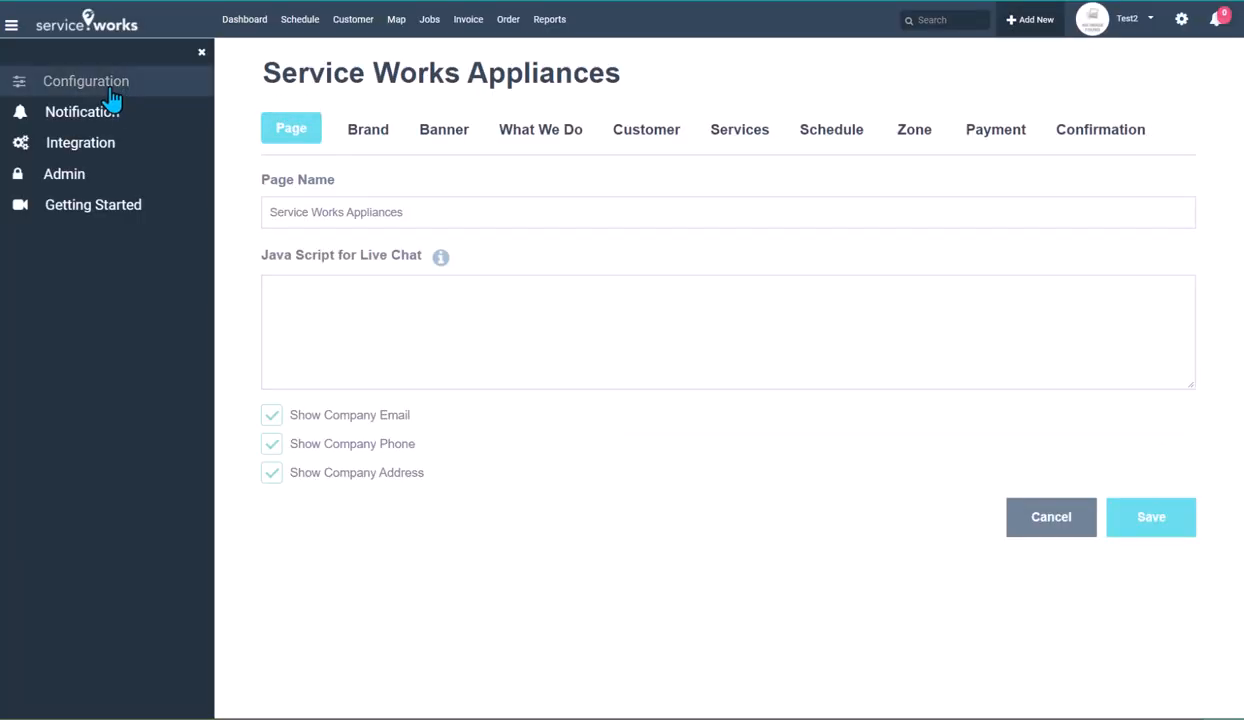
Return to the Instant Booking (Beta) page list and check the Service Works Appliances entry
left_click(112, 97)
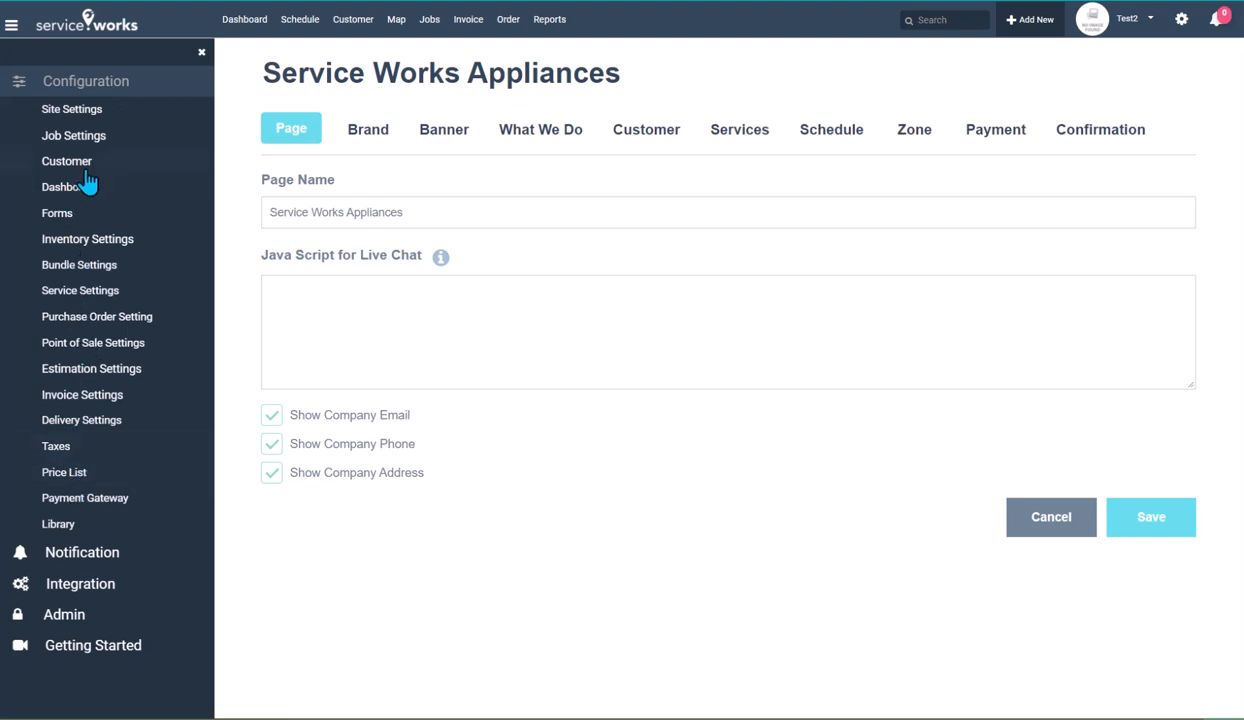
left_click(92, 140)
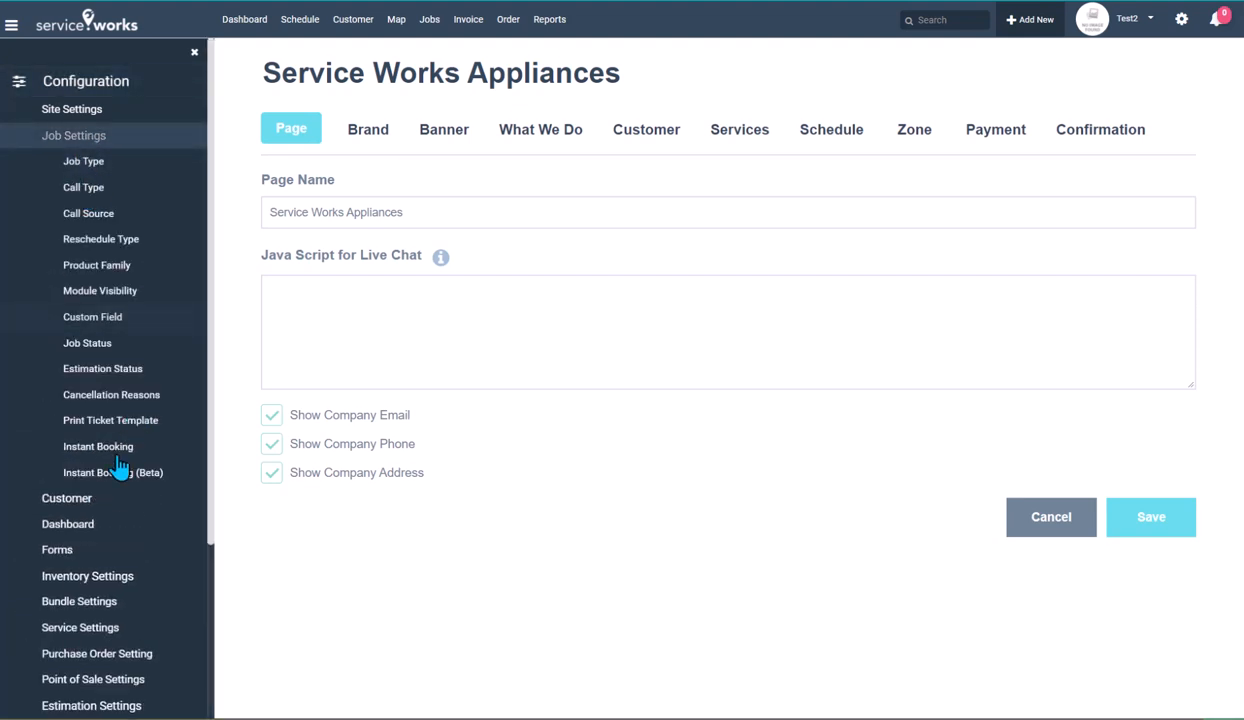
left_click(80, 472)
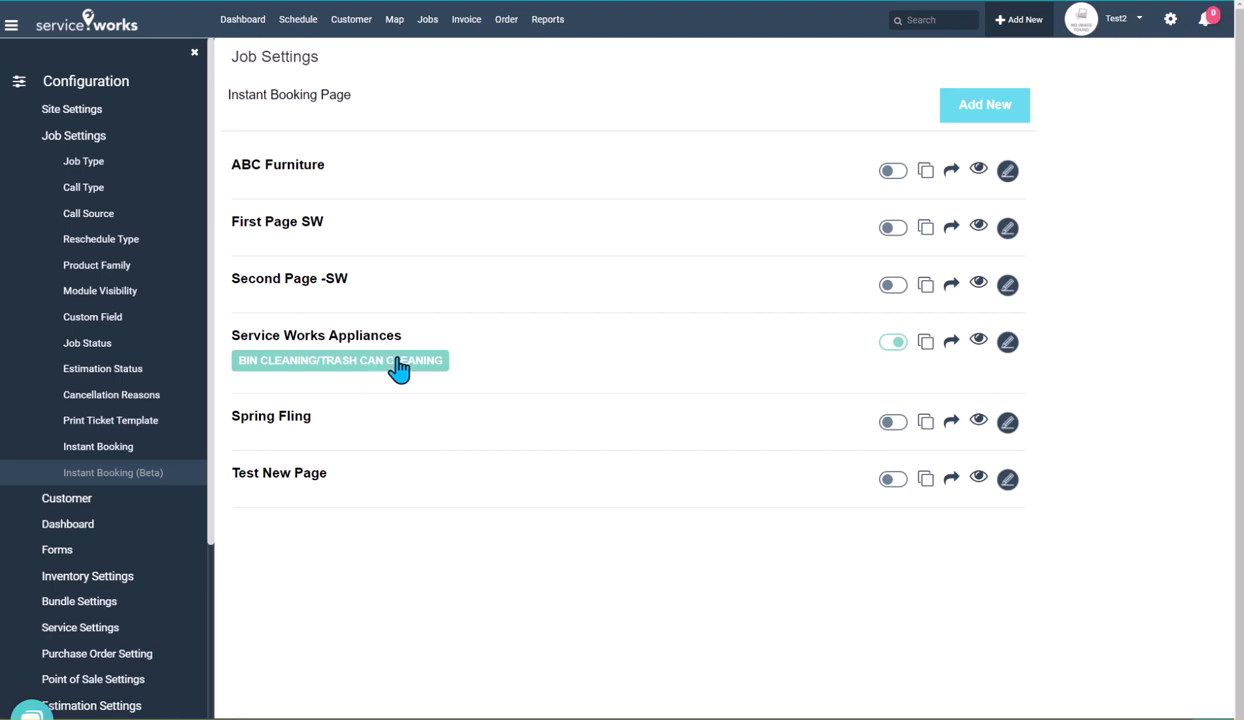
left_click(1008, 344)
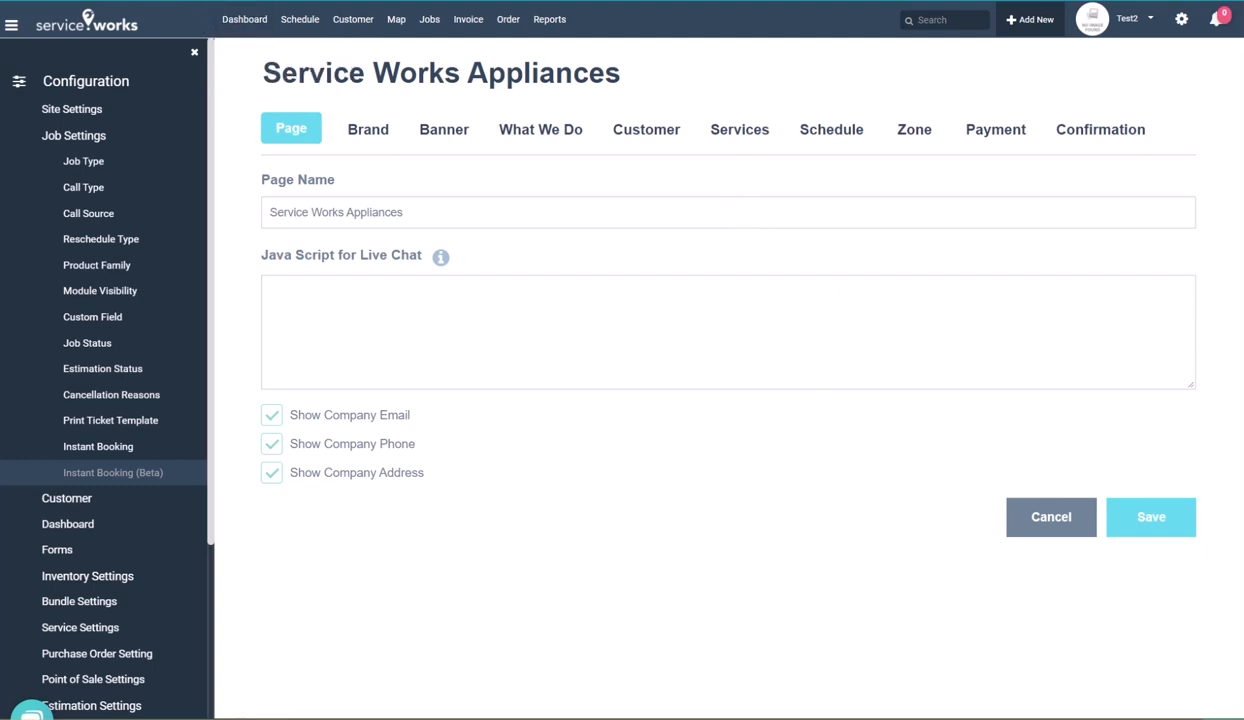
key("alt+Left")
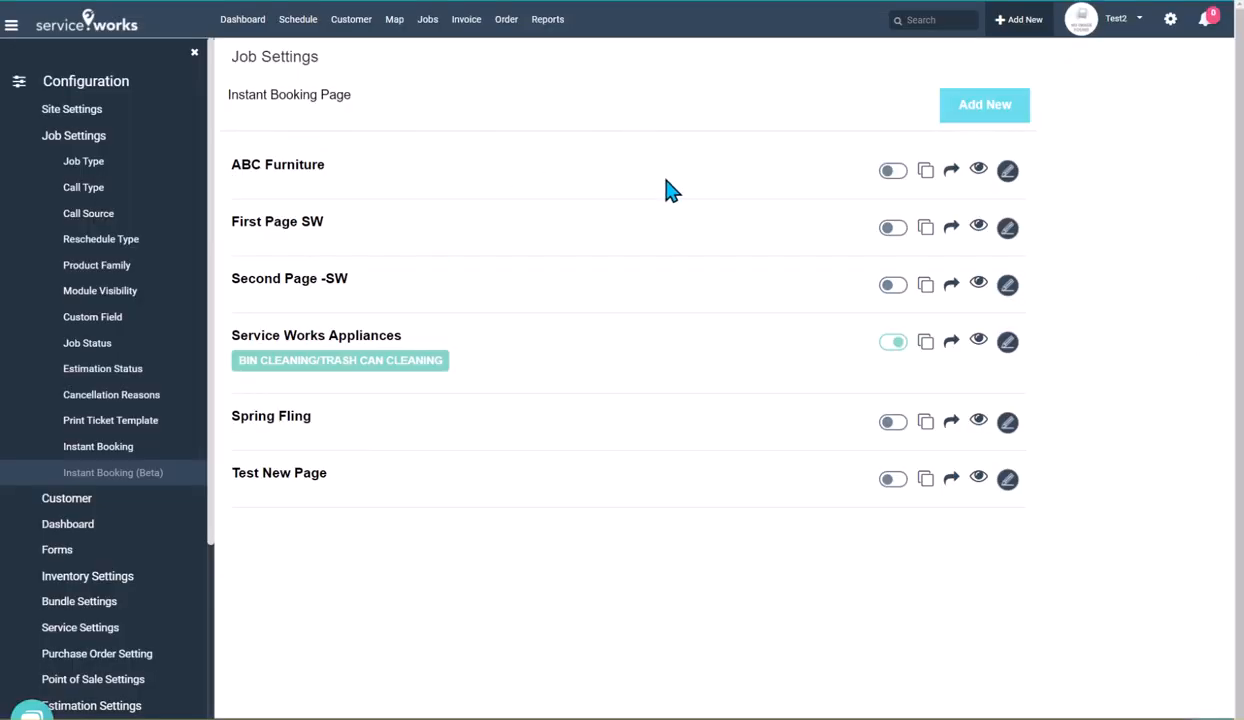
Preview the Service Works Appliances booking page and examine its service selection field
left_click(977, 343)
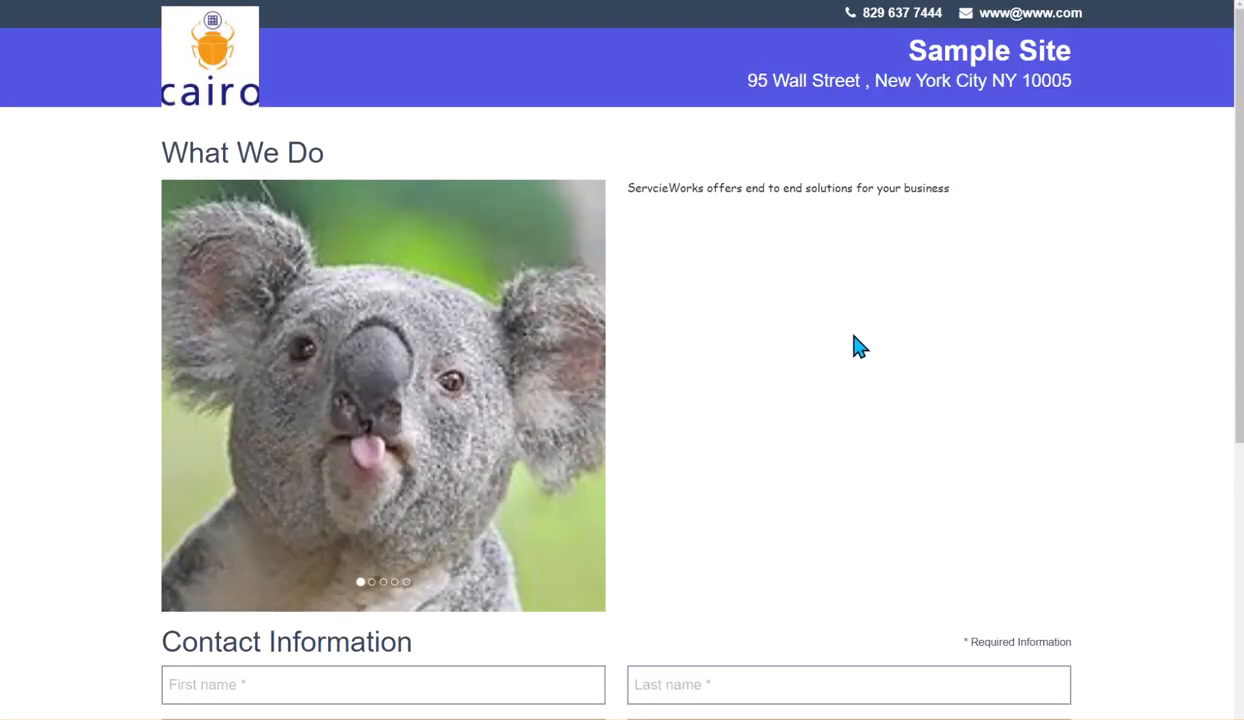
scroll(855, 345, "down", 2)
scroll(857, 345, "down", 3)
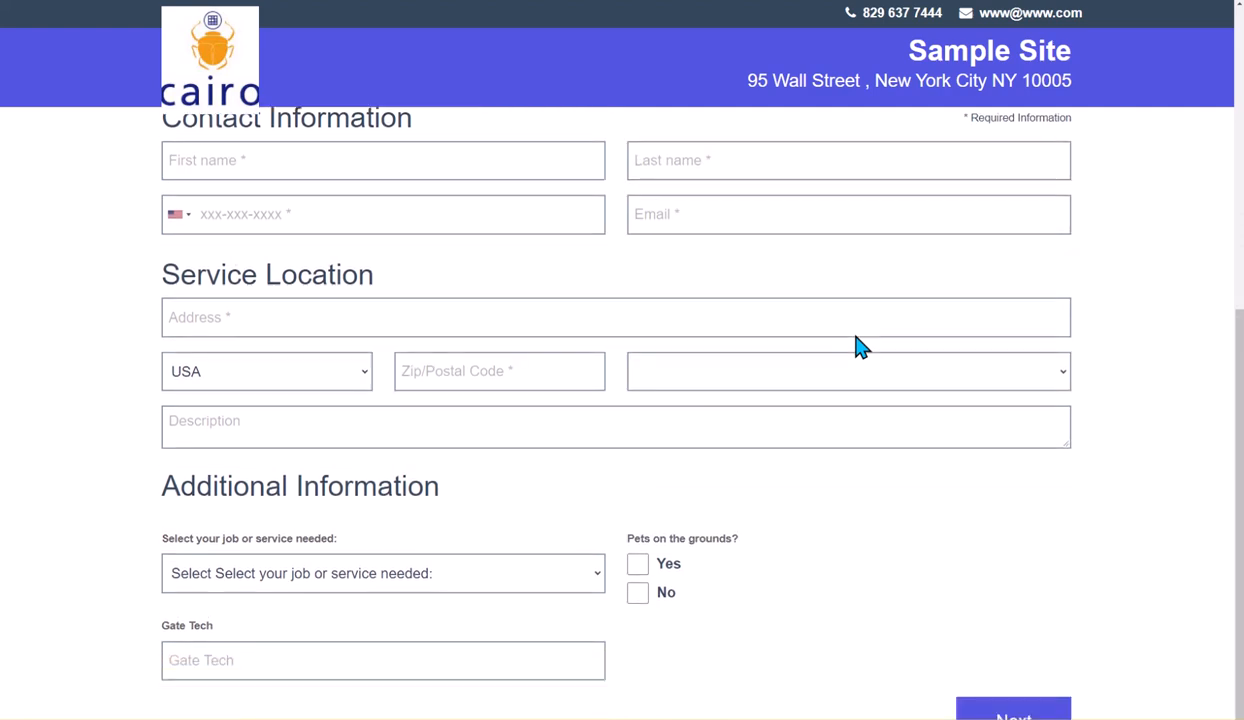
Fill in placeholder first and last names in the preview booking form's contact information
scroll(1050, 378, "up", 3)
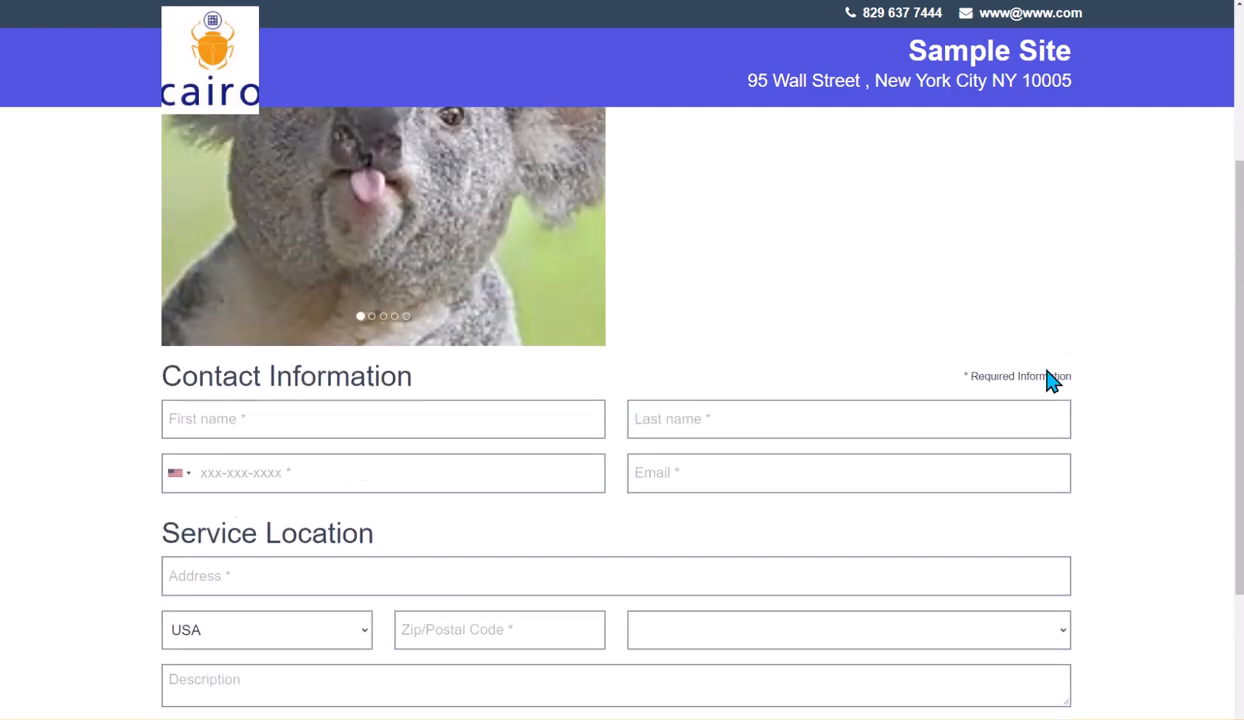
scroll(1050, 380, "down", 1)
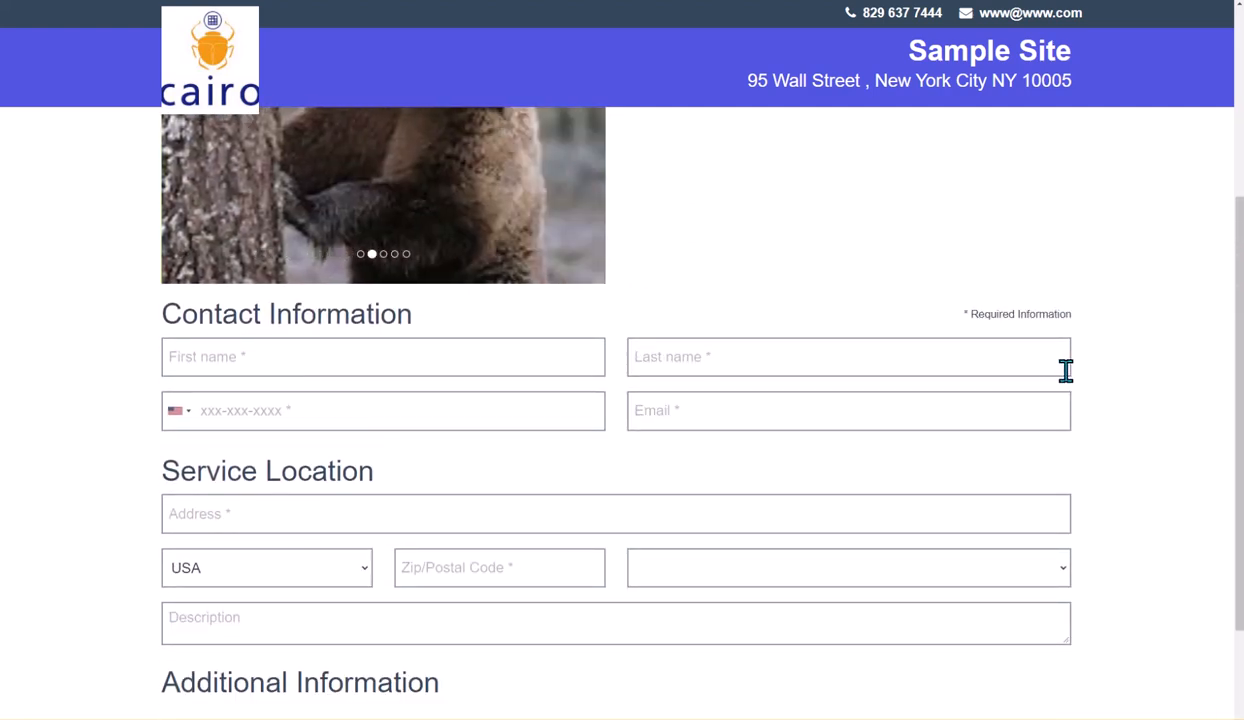
scroll(1070, 372, "up", 3)
scroll(1083, 386, "down", 3)
scroll(1083, 386, "down", 1)
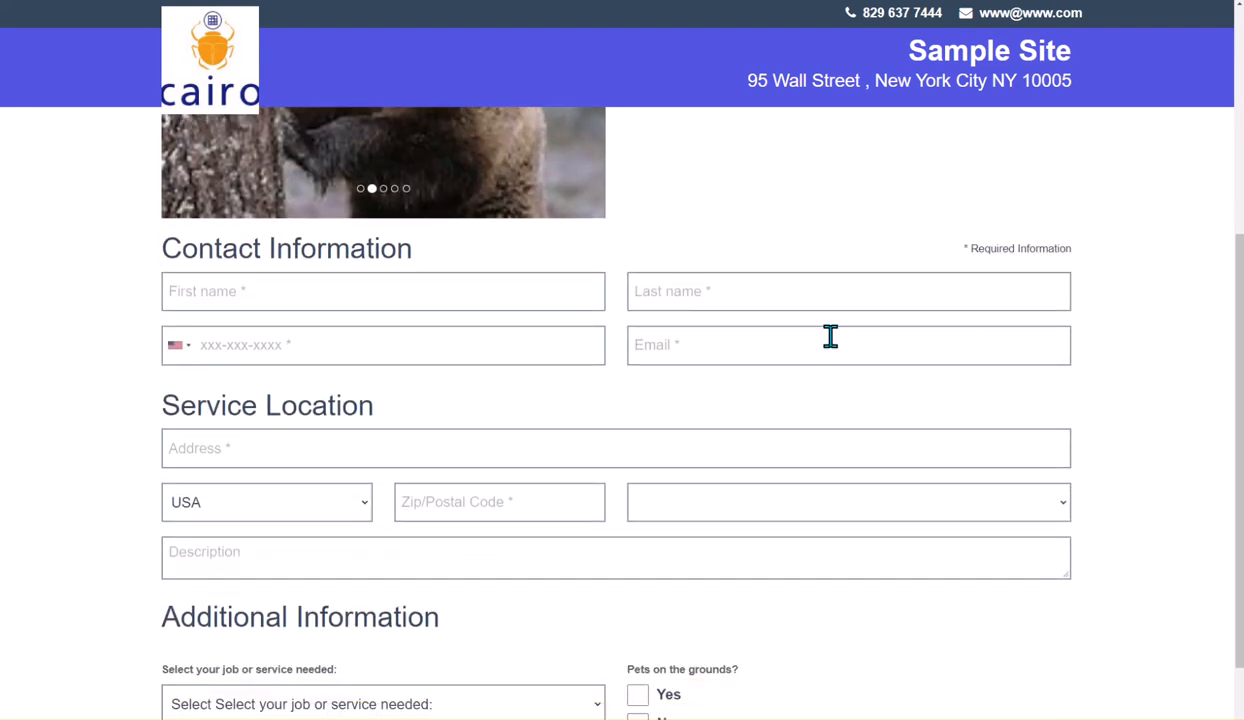
left_click(566, 292)
type("Asfasdf")
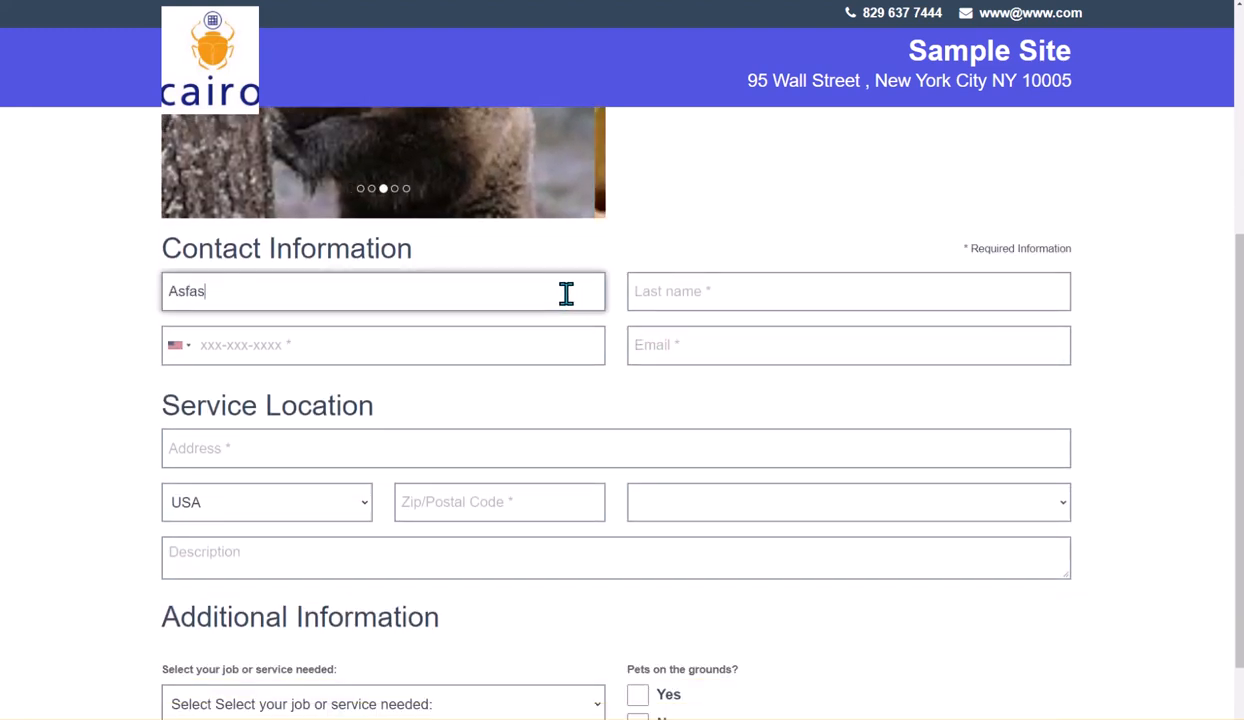
left_click(703, 294)
type("Asdfasasdf")
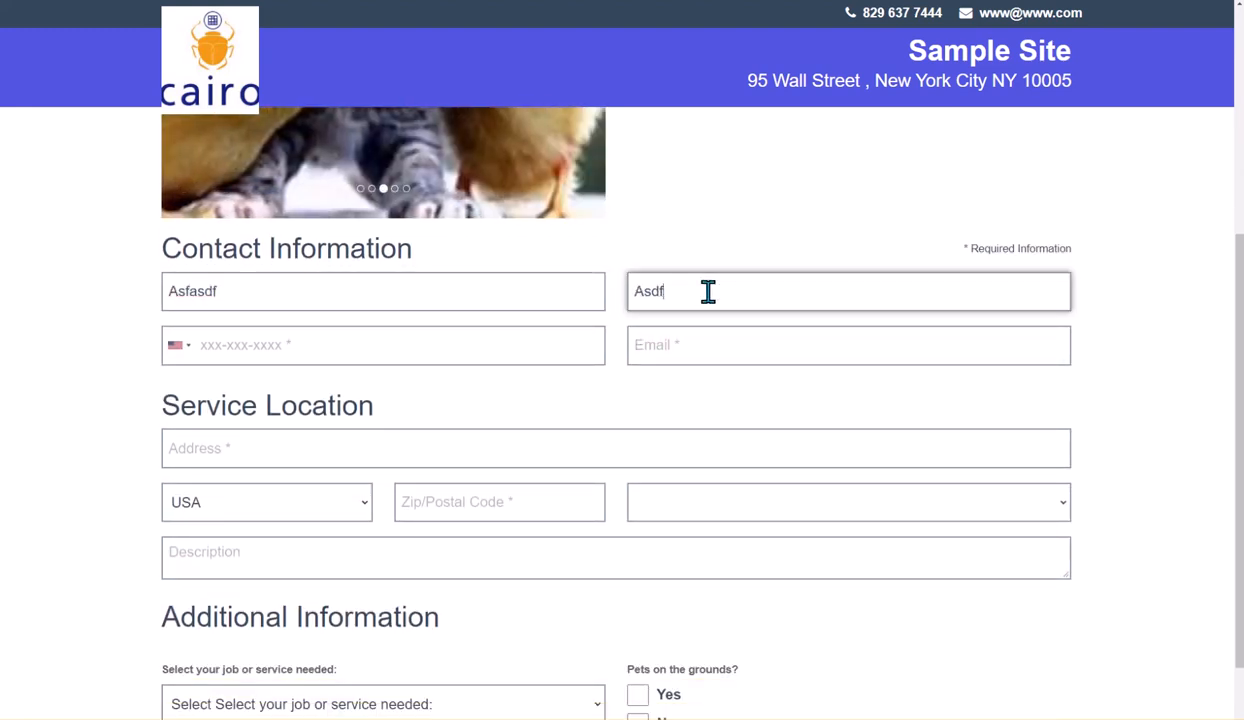
Enter a sample phone number and e-mail address in the contact fields
left_click(555, 344)
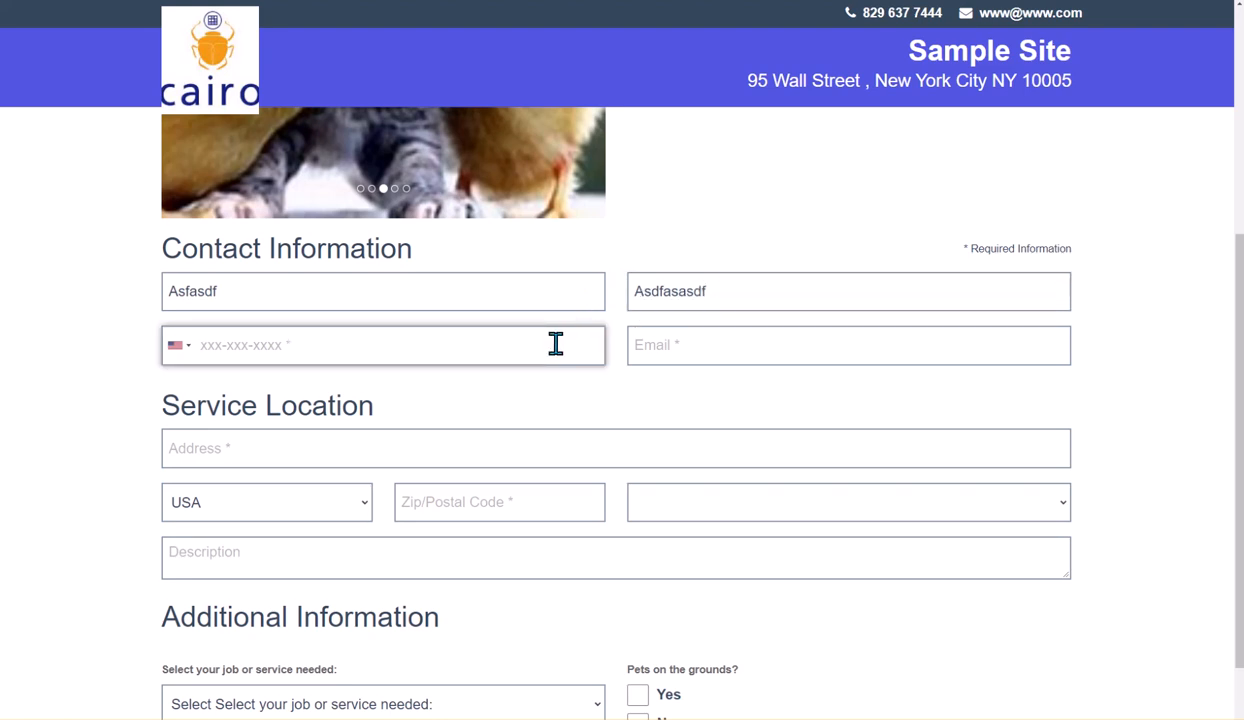
type("345-345-3453")
left_click(709, 346)
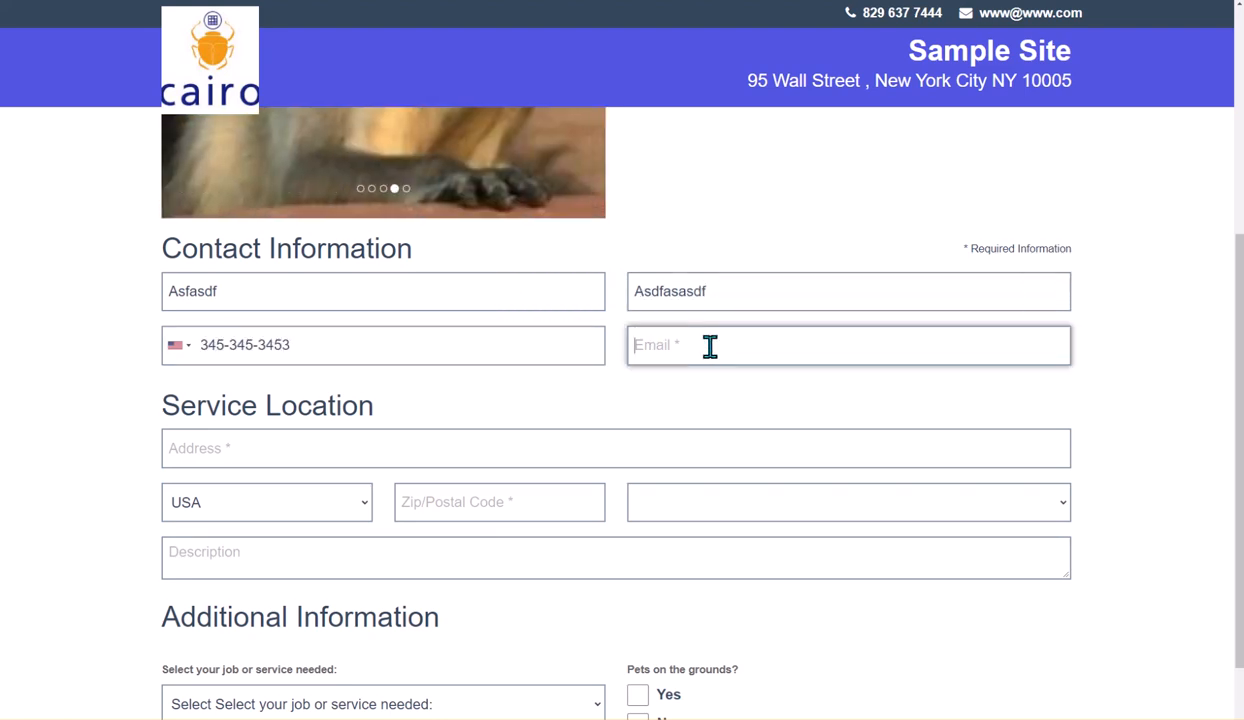
type("Asdf@yah")
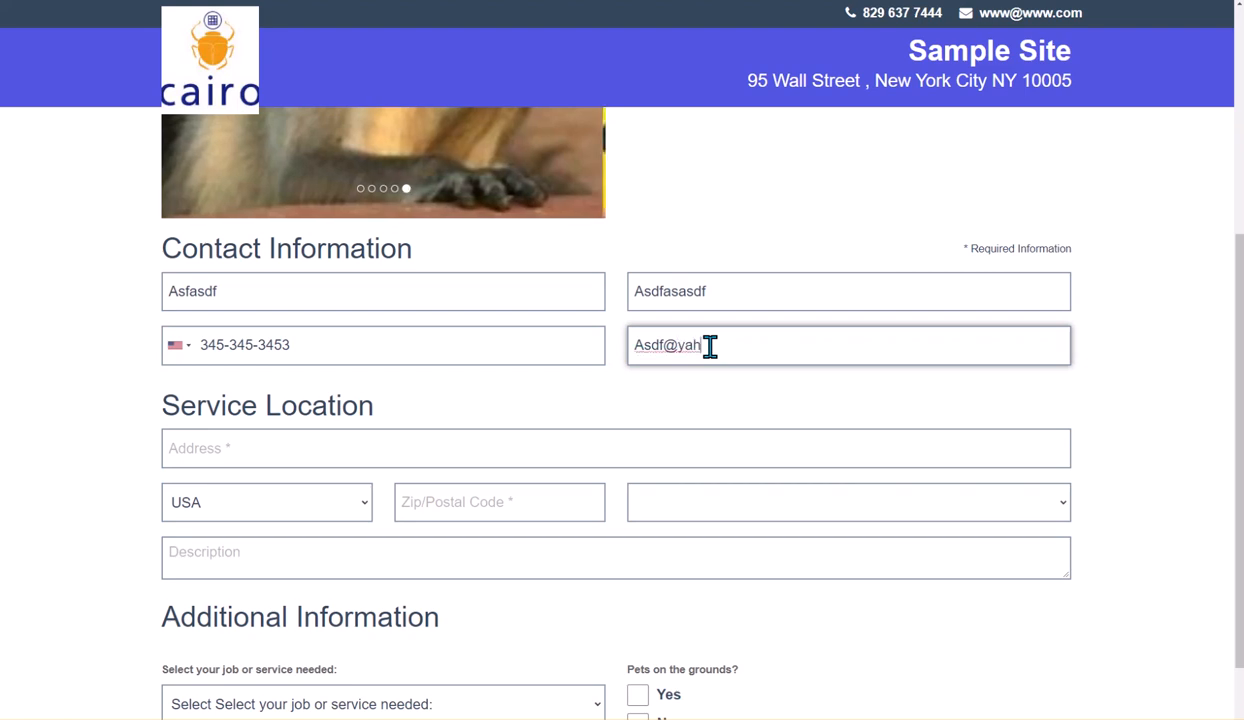
type(".com")
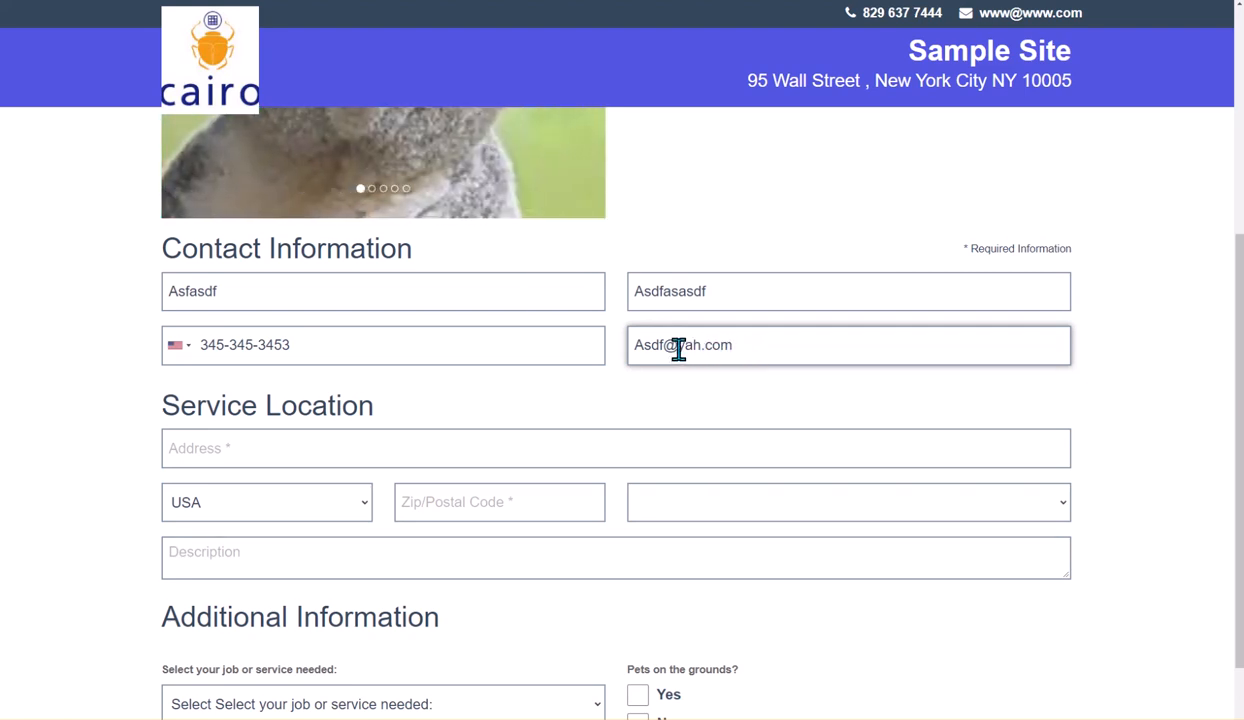
Enter the service address by choosing one of the suggested addresses, which fills the zip code and city
left_click(325, 450)
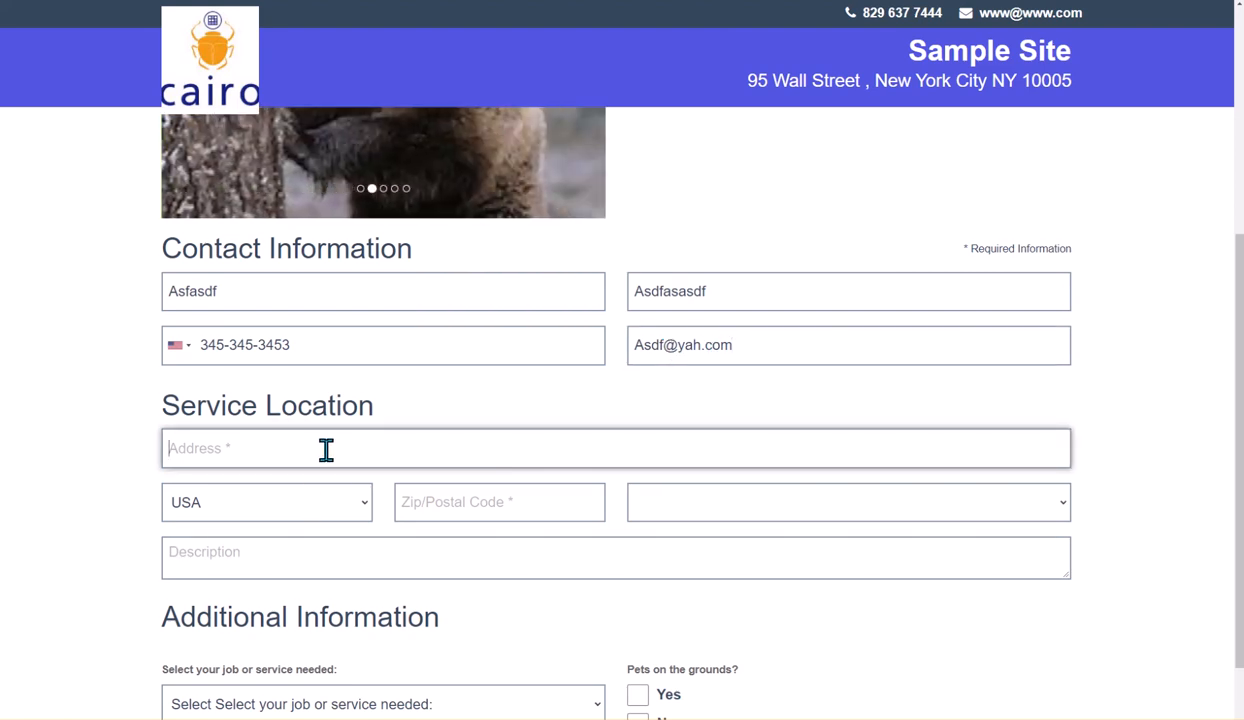
type("36")
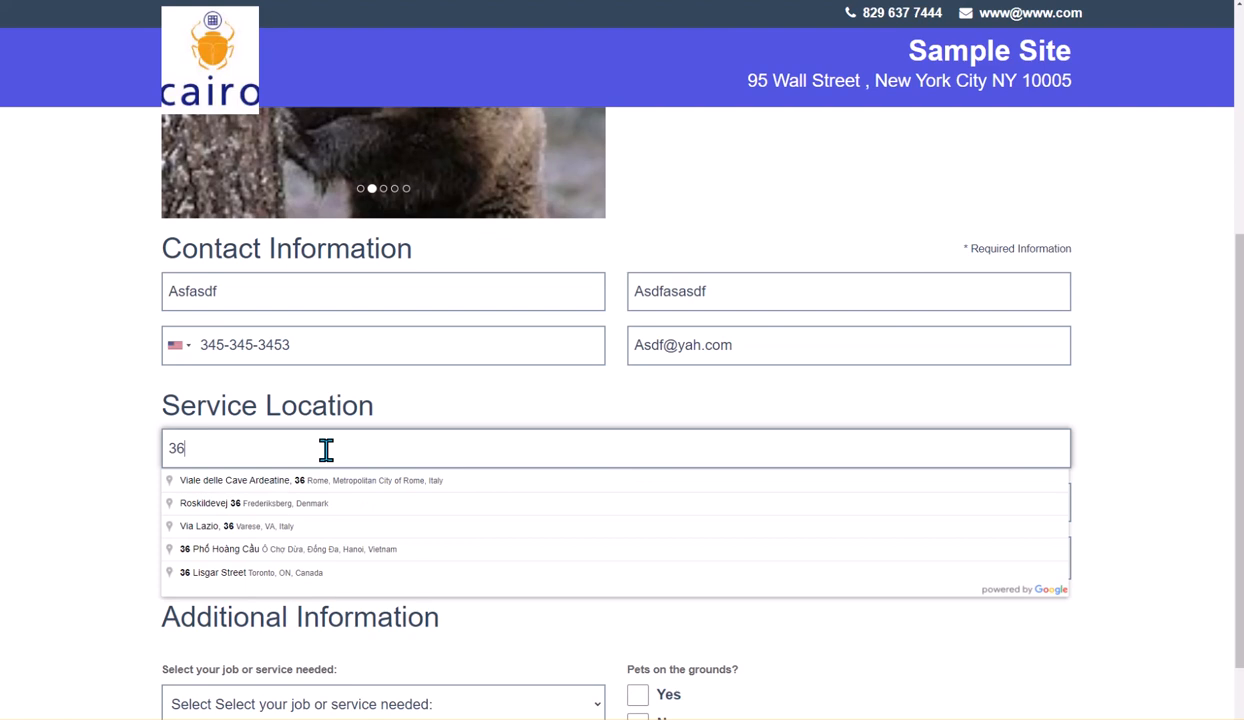
key("BackSpace")
key("BackSpace")
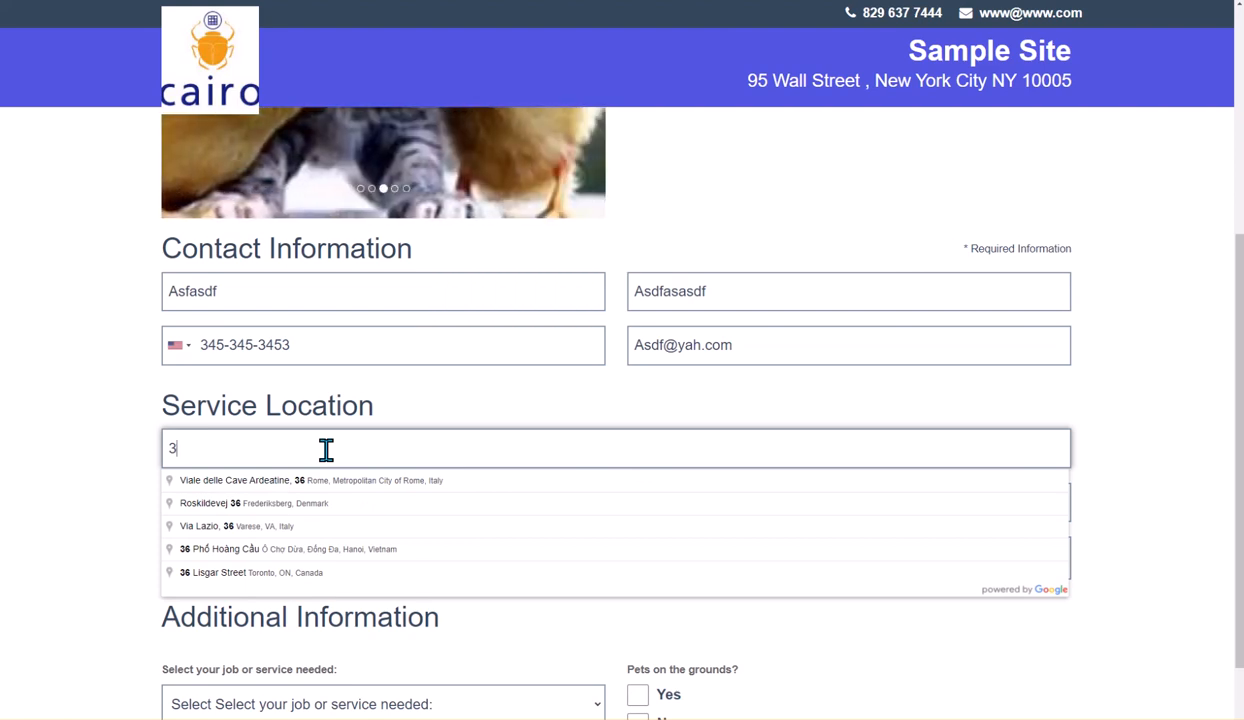
type("345w")
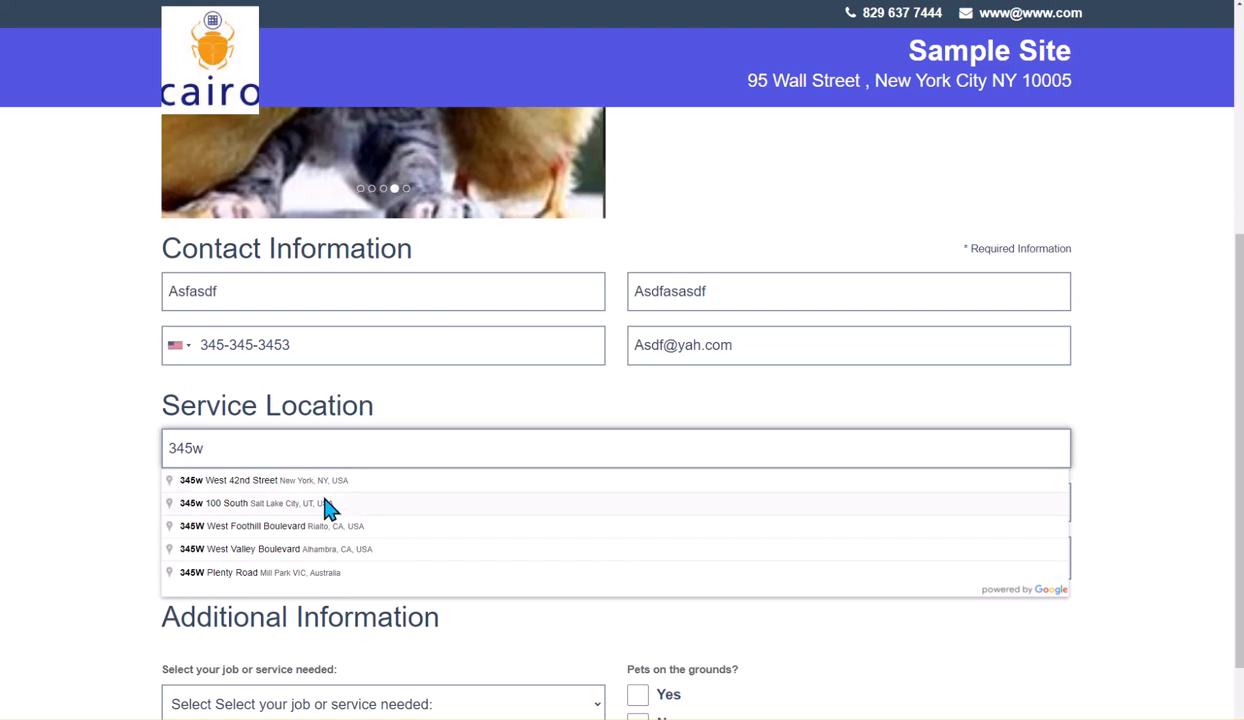
left_click(327, 503)
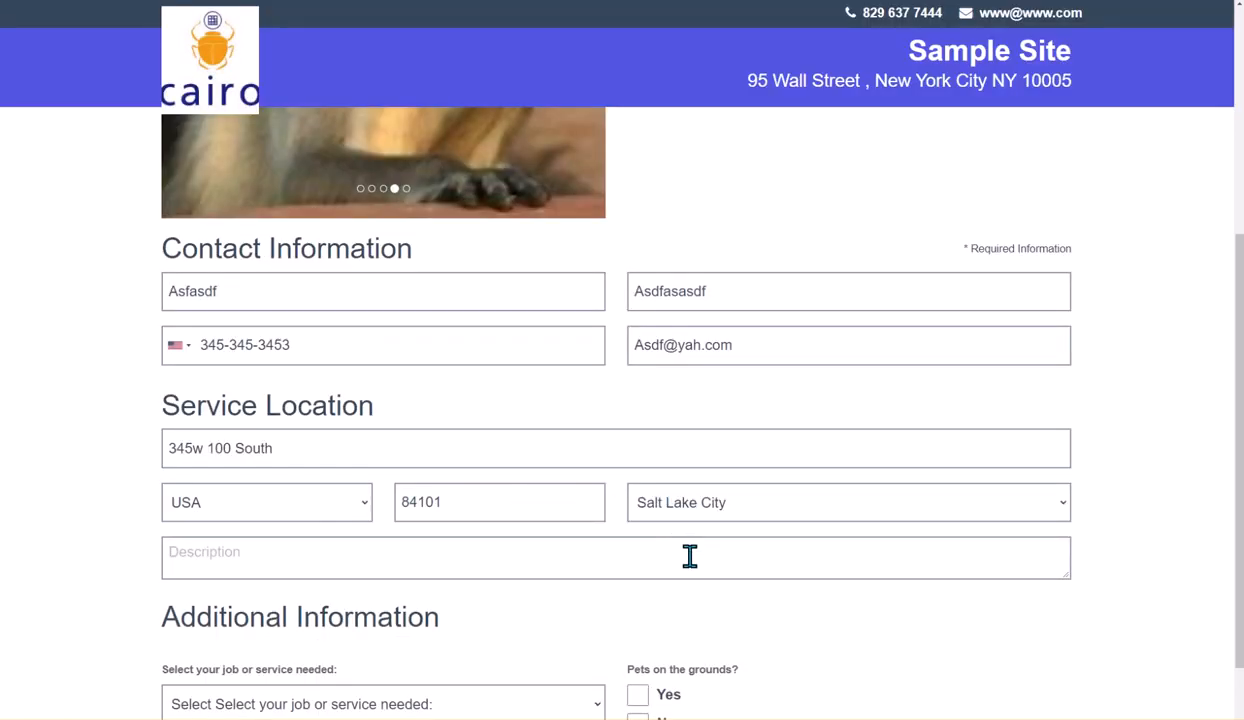
Choose Spider Ridder Ofer as the job or service needed
scroll(689, 556, "down", 1)
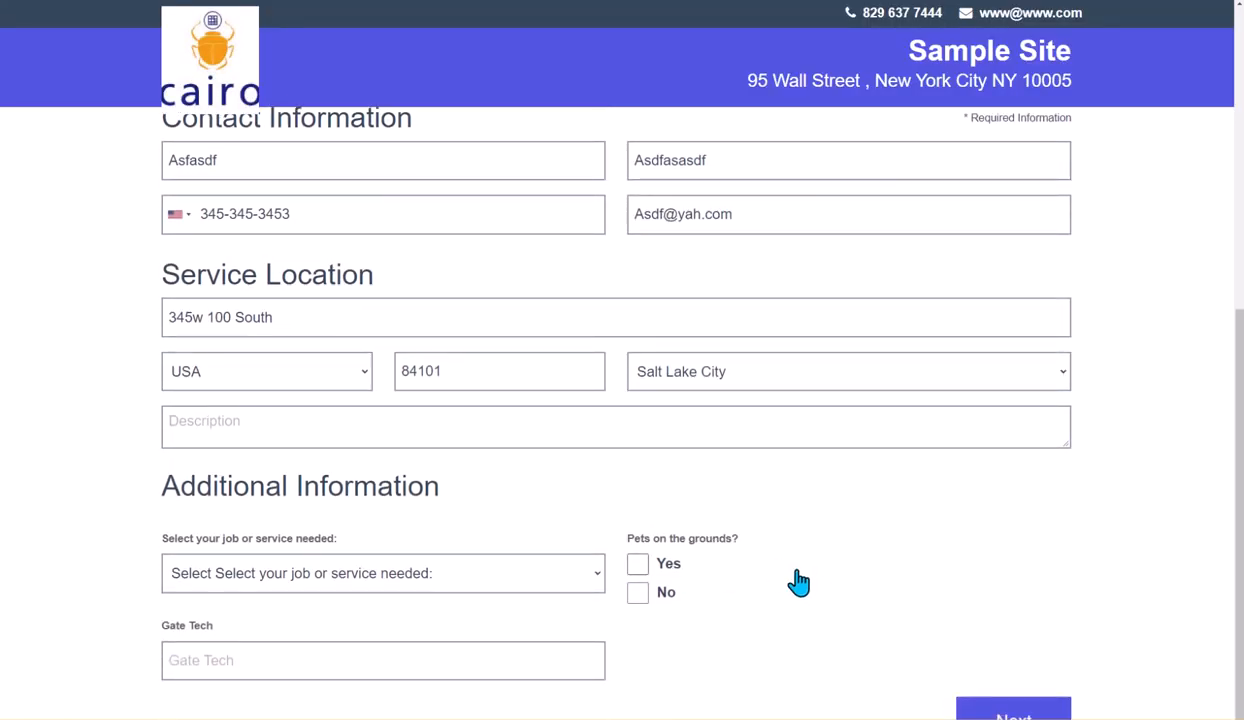
left_click(527, 572)
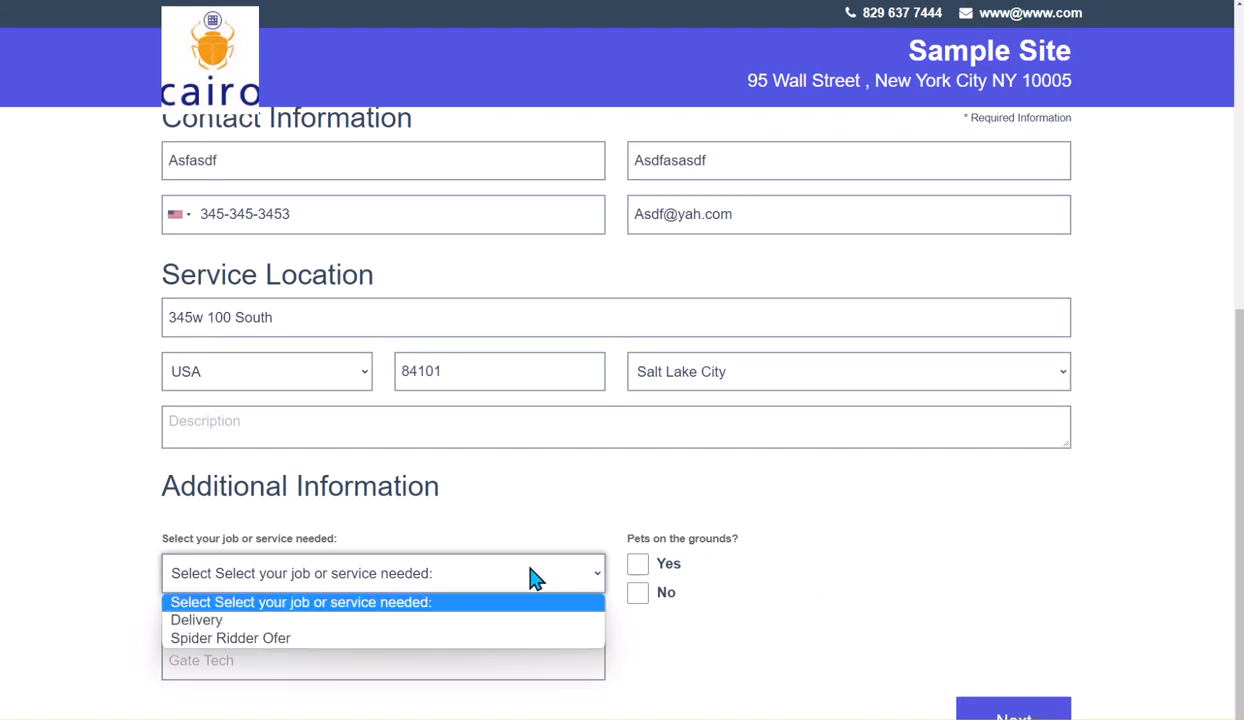
left_click(366, 639)
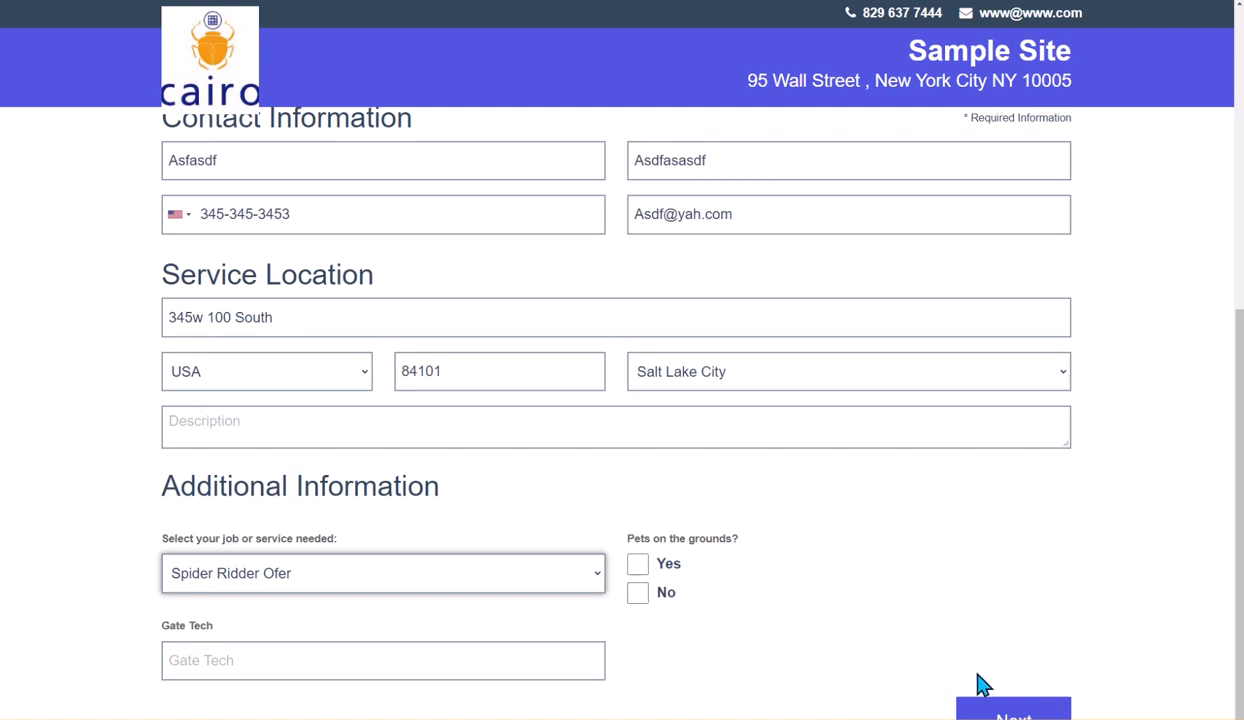
Continue to scheduling and pick the Fri 14, 08:00 AM - 07:00 PM time slot
left_click(995, 716)
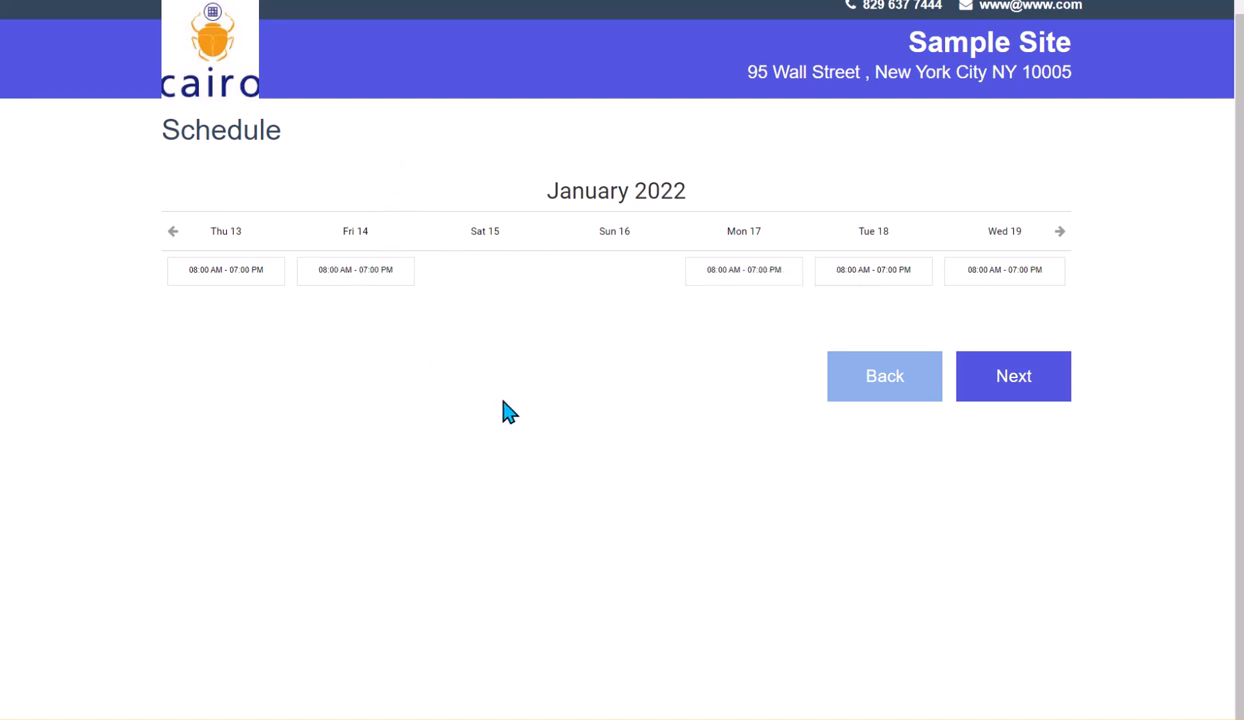
left_click(369, 285)
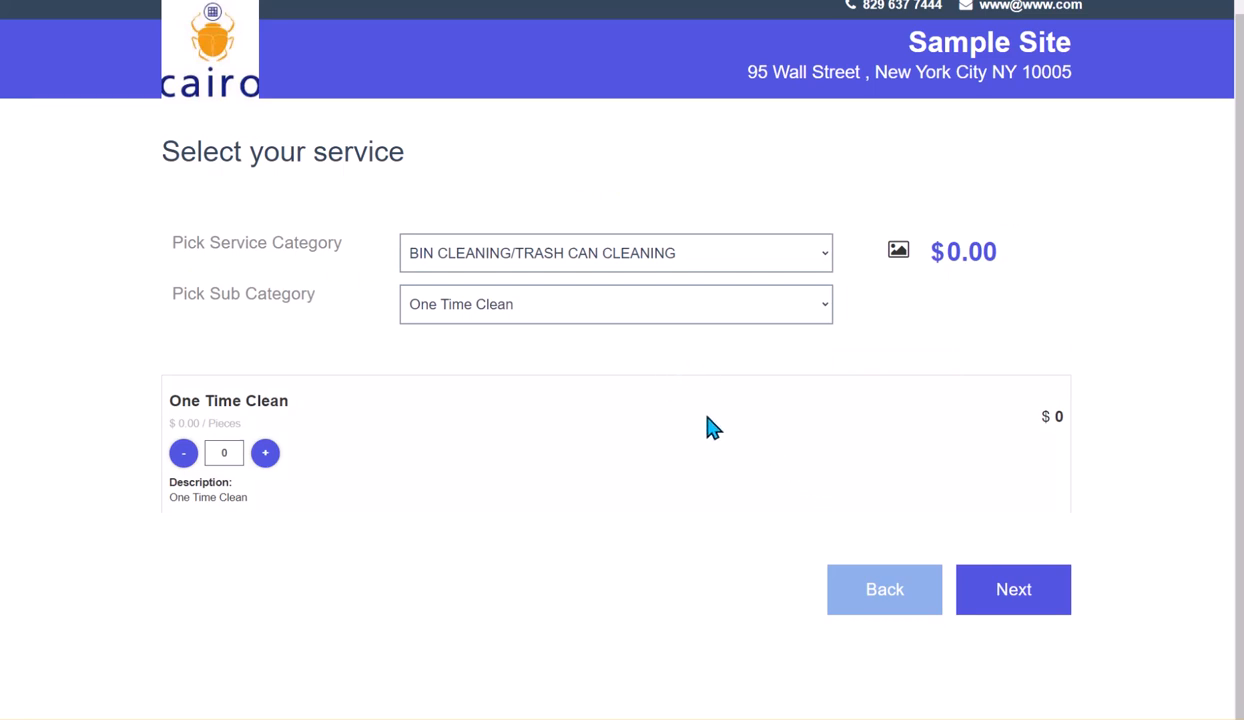
Switch the service sub category to One-Time Service under BIN CLEANING/TRASH CAN CLEANING
left_click(502, 263)
left_click(501, 265)
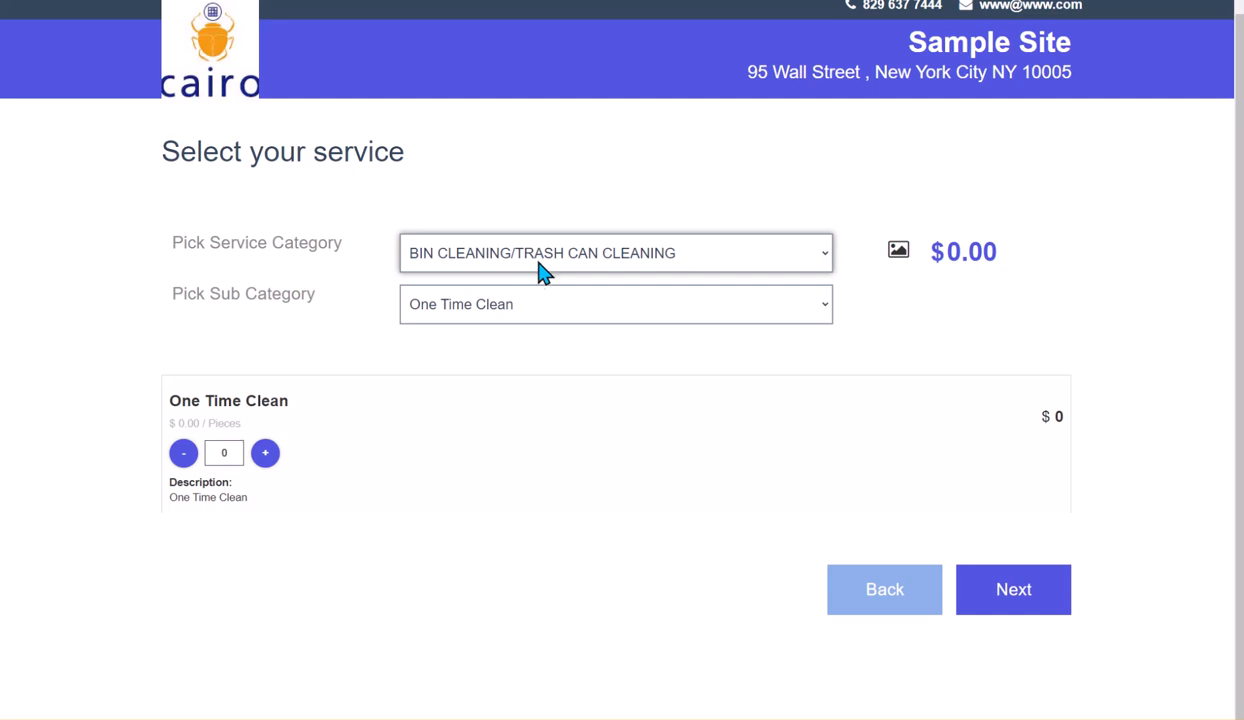
left_click(511, 316)
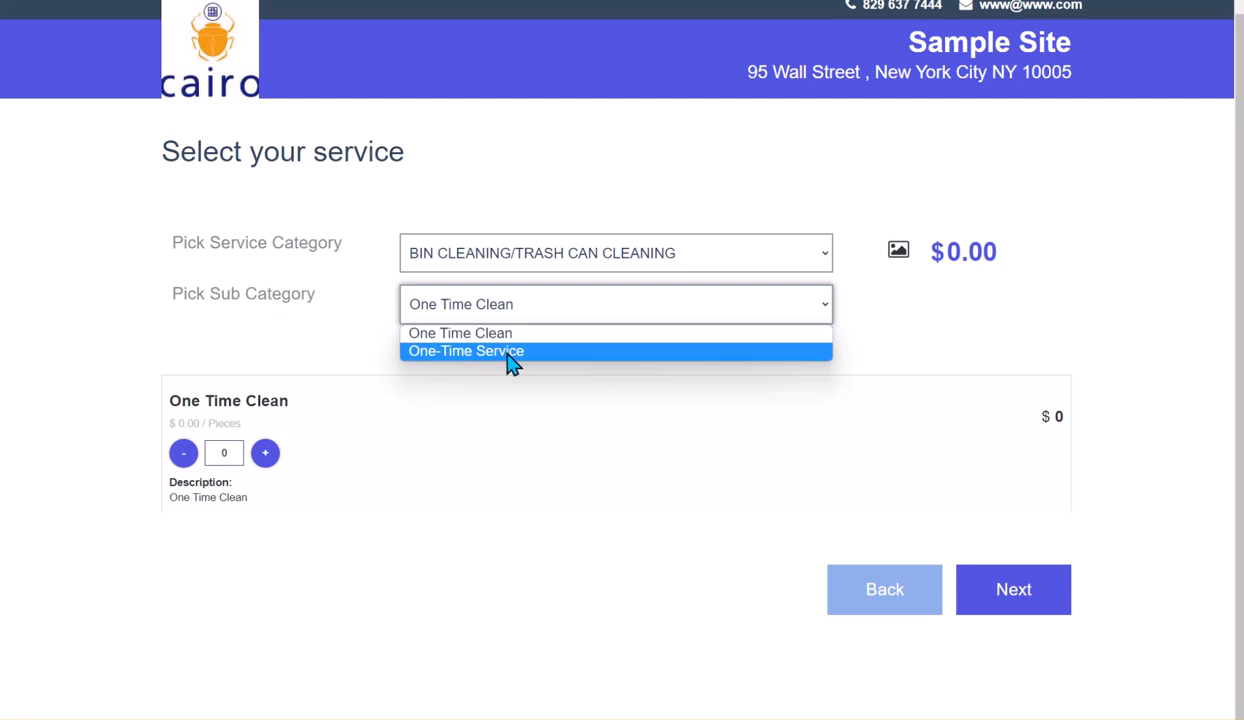
left_click(509, 355)
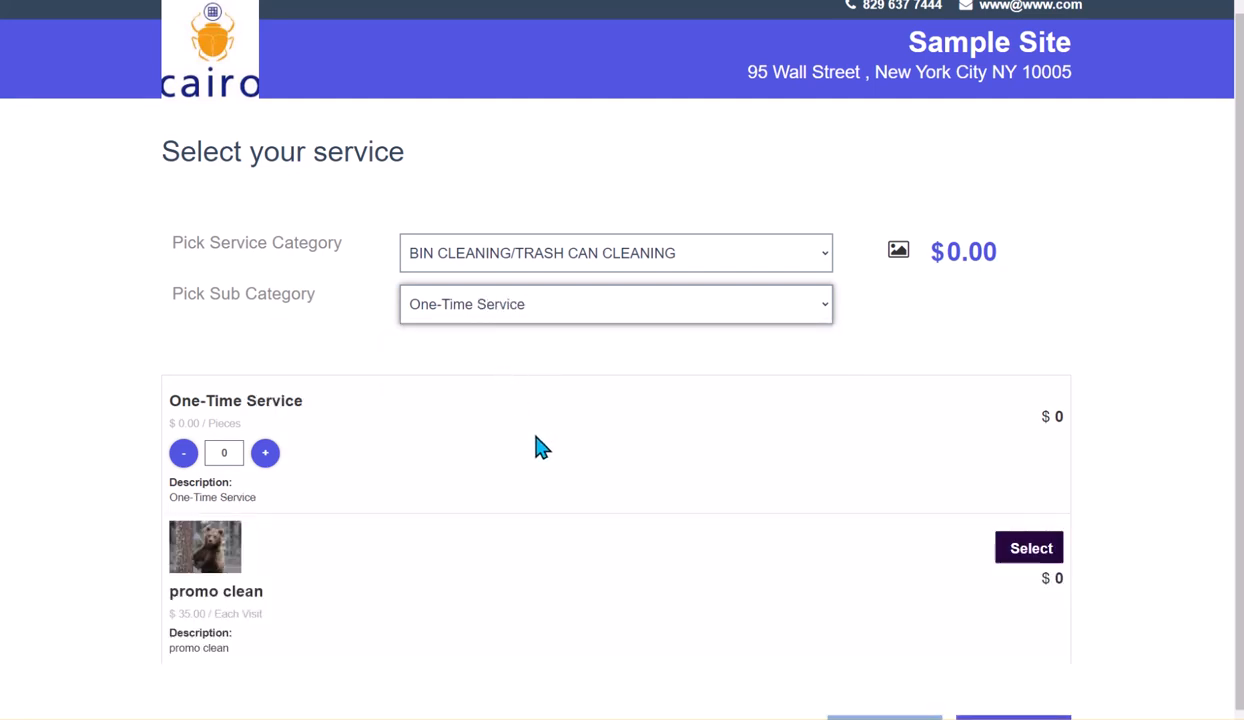
Try the One-Time Service quantity buttons, raising the count and lowering it back
scroll(538, 445, "down", 1)
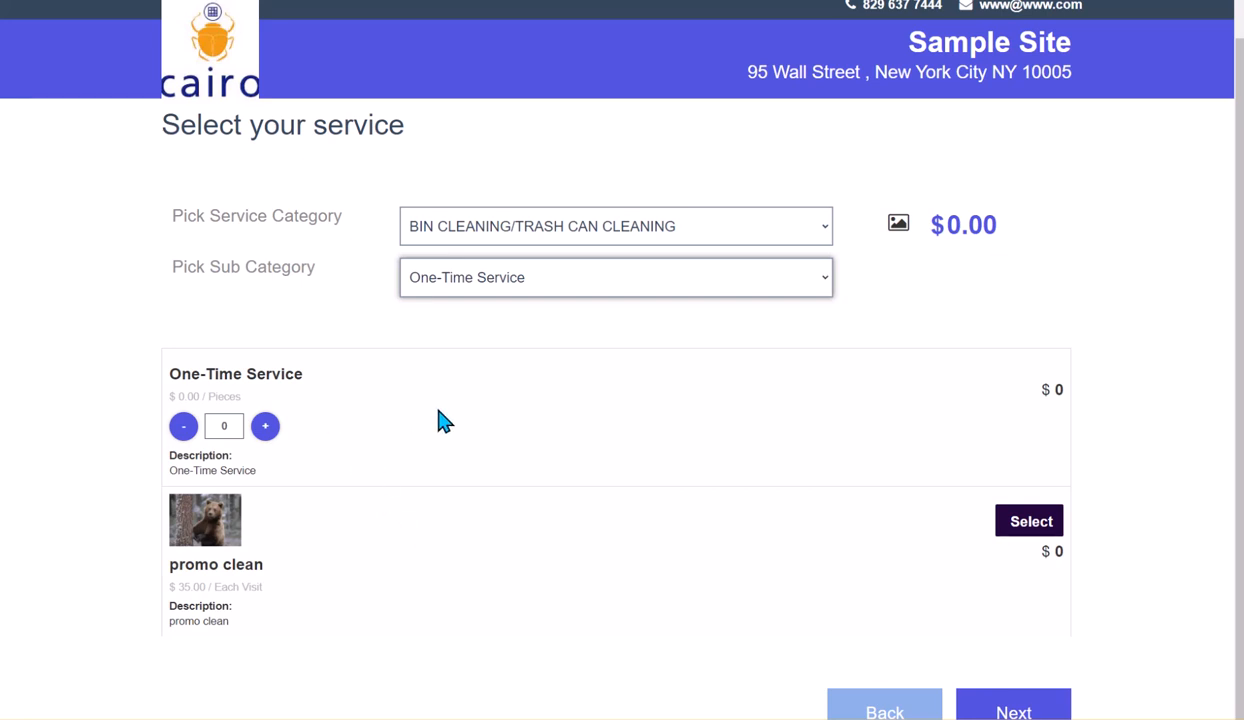
left_click(266, 427)
left_click(267, 428)
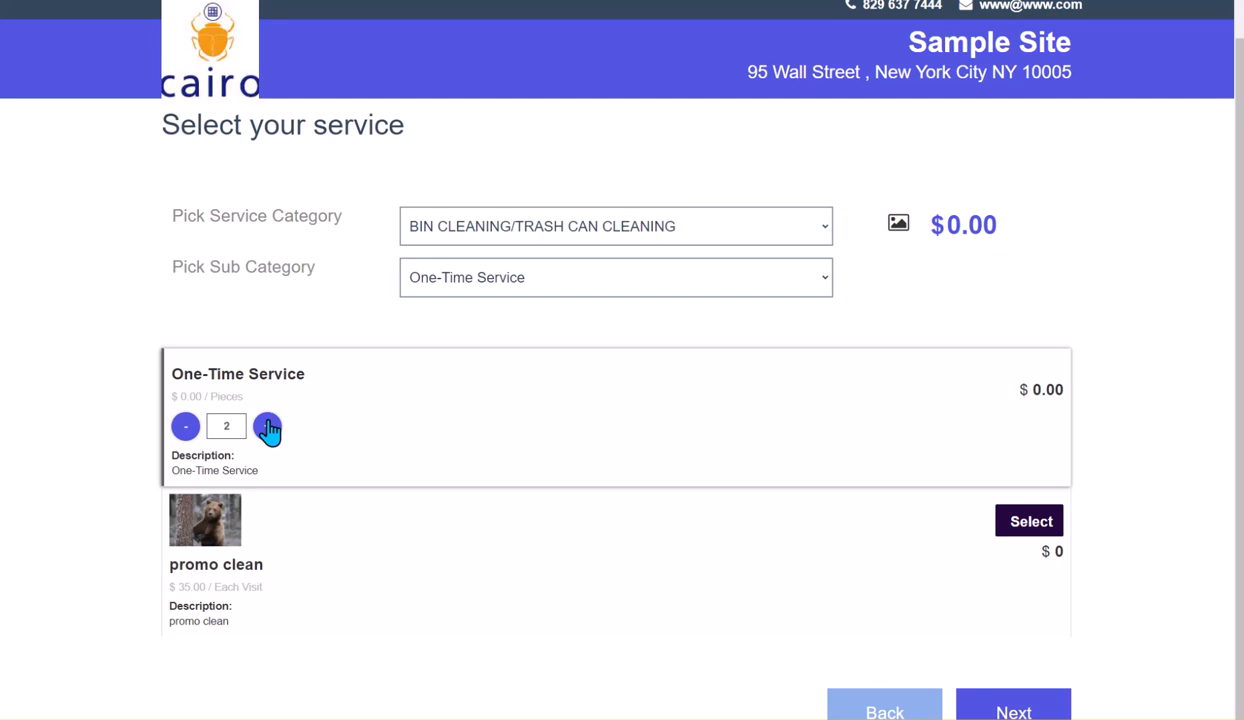
left_click(267, 428)
left_click(267, 428)
left_click(267, 428)
left_click(267, 428)
left_click(267, 428)
left_click(267, 428)
left_click(185, 428)
left_click(185, 428)
left_click(185, 428)
left_click(185, 428)
left_click(185, 428)
left_click(185, 428)
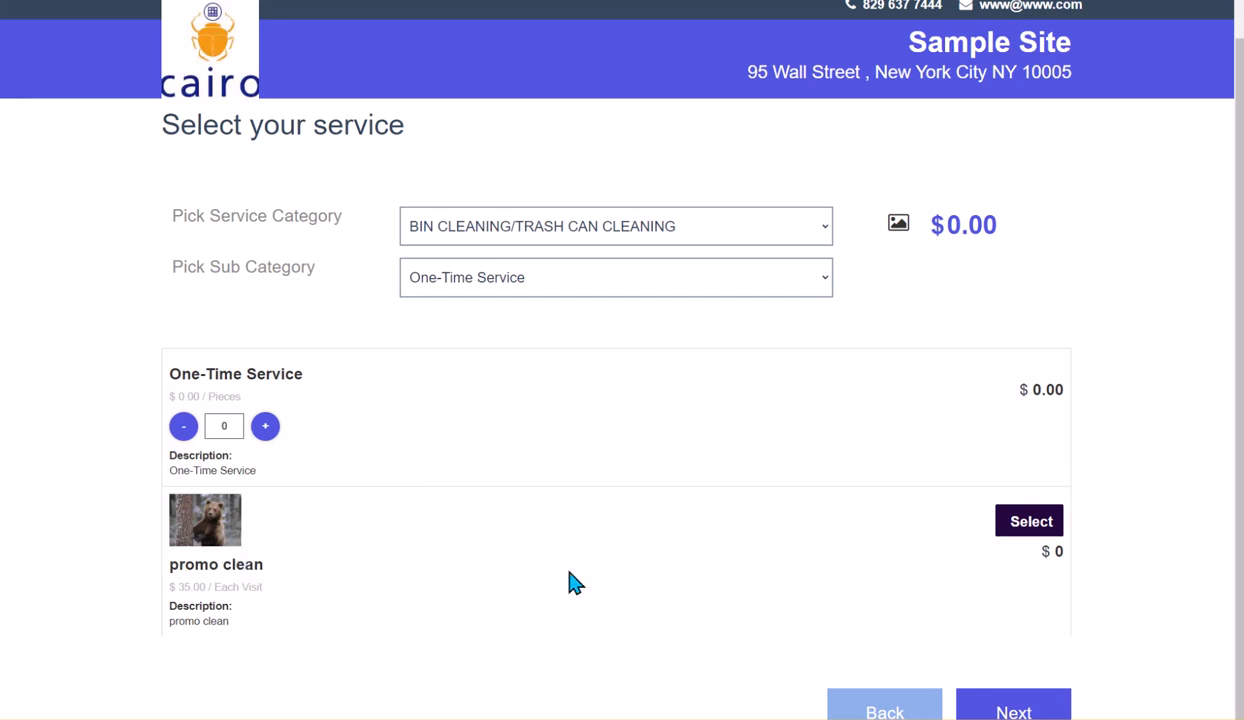
Select the promo clean service
left_click(1020, 533)
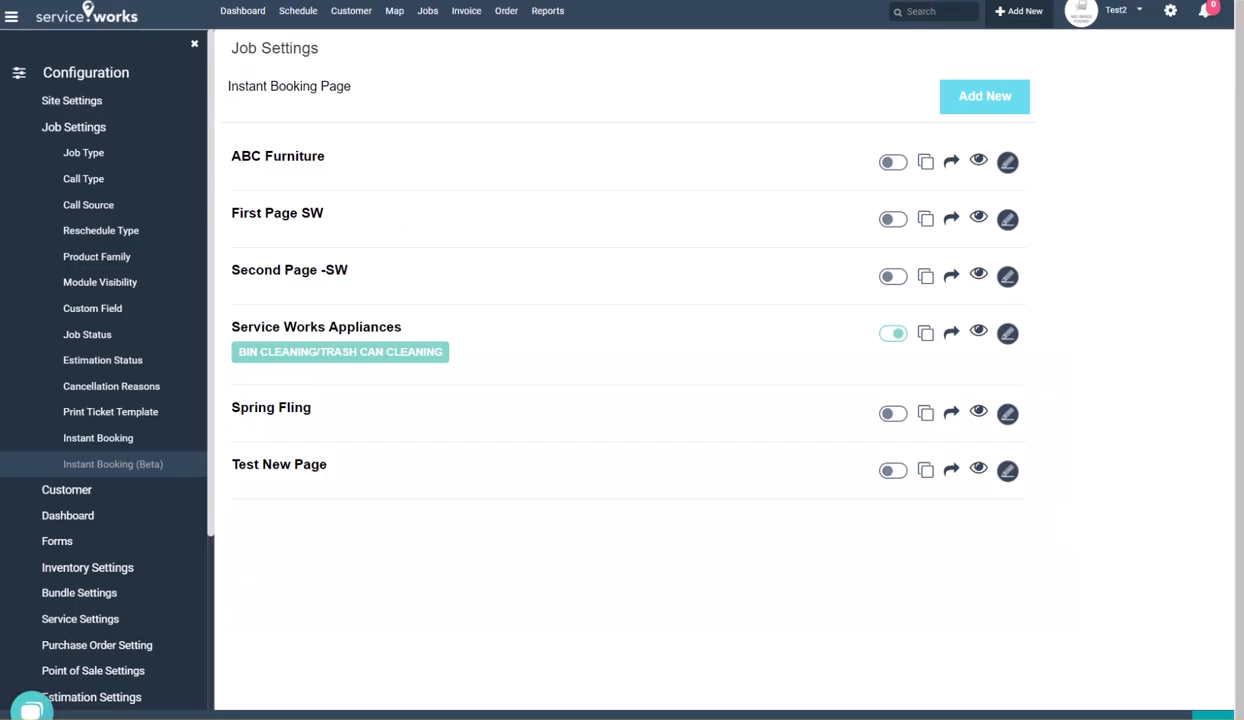
Edit the Service Works Appliances page, set the Services default view to Grid, and save
left_click(1010, 333)
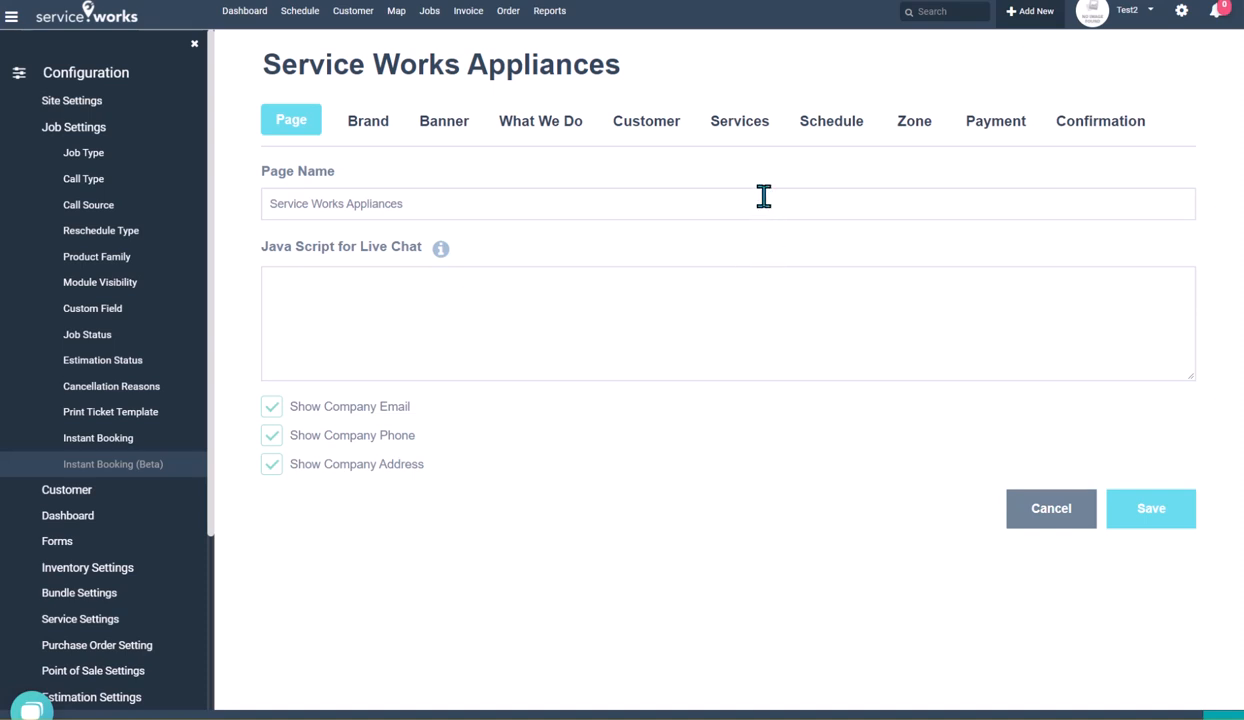
left_click(736, 127)
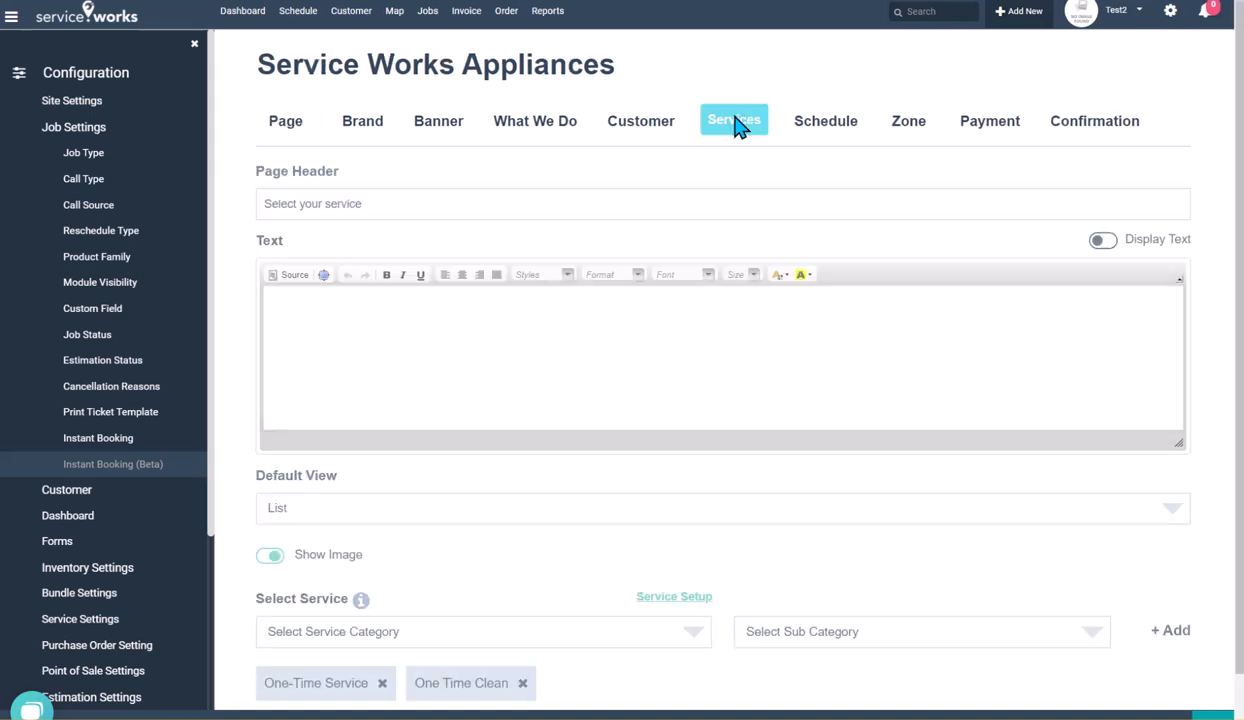
scroll(596, 498, "down", 1)
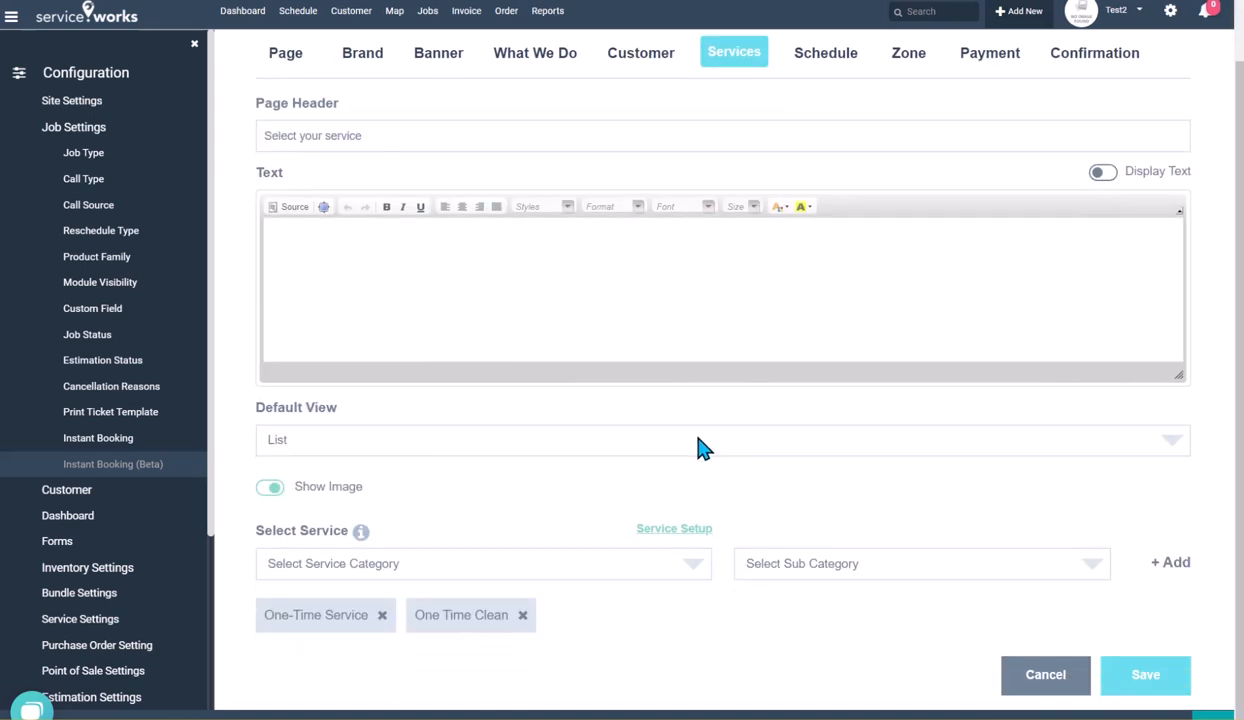
left_click(490, 445)
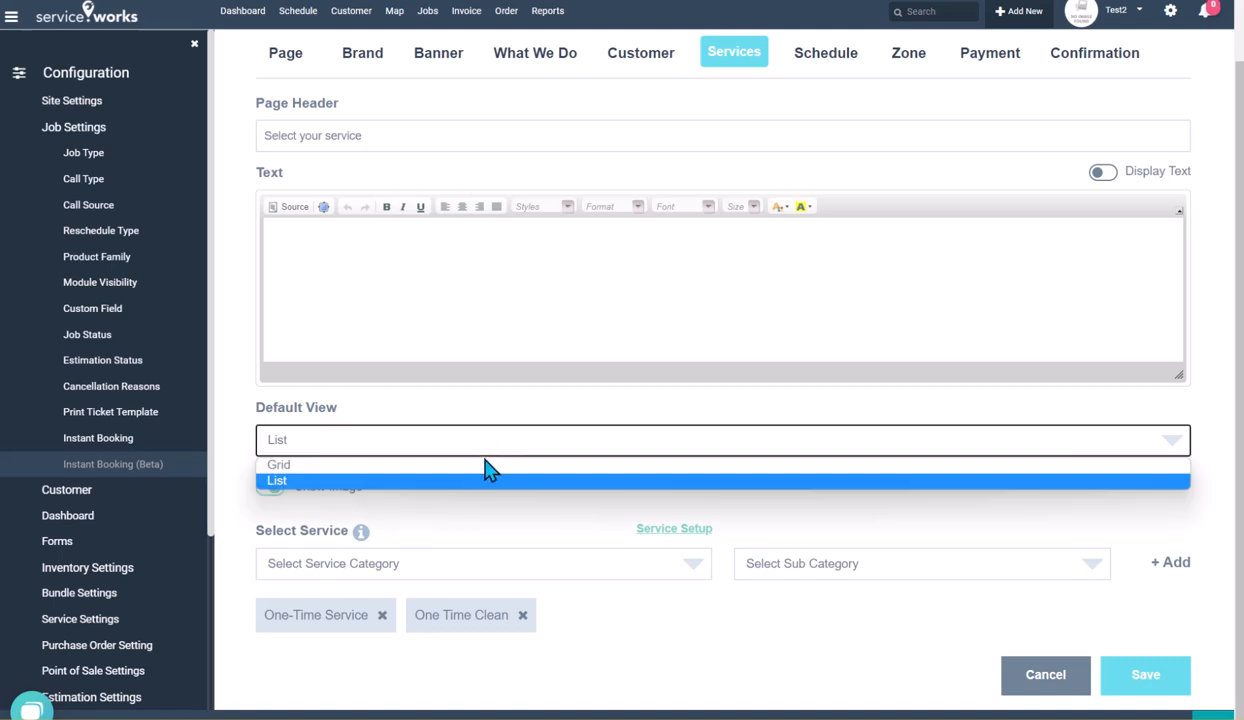
left_click(482, 465)
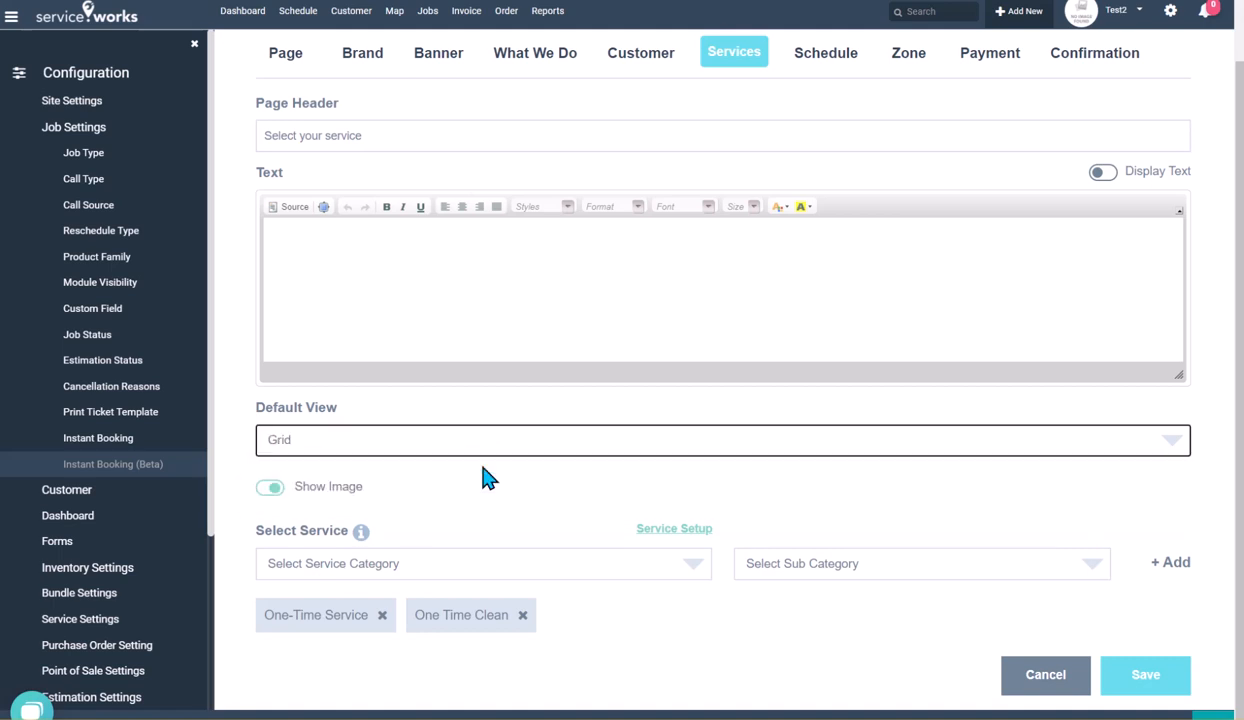
left_click(1127, 676)
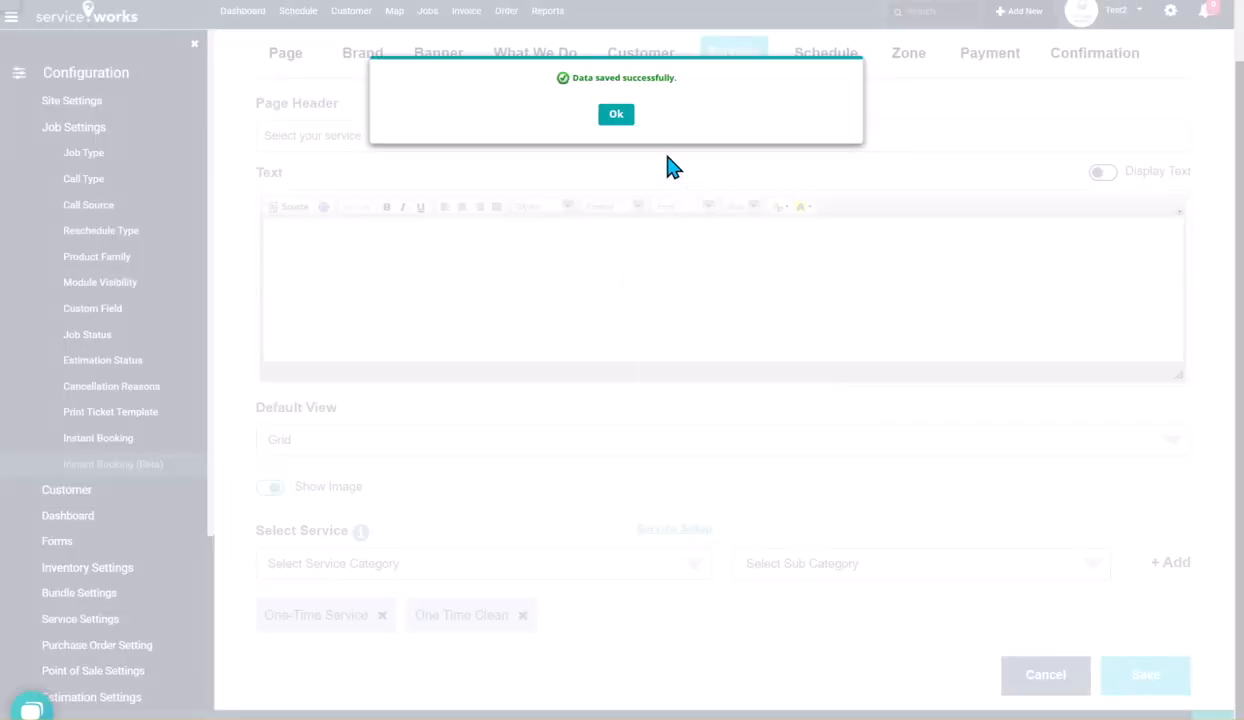
left_click(619, 116)
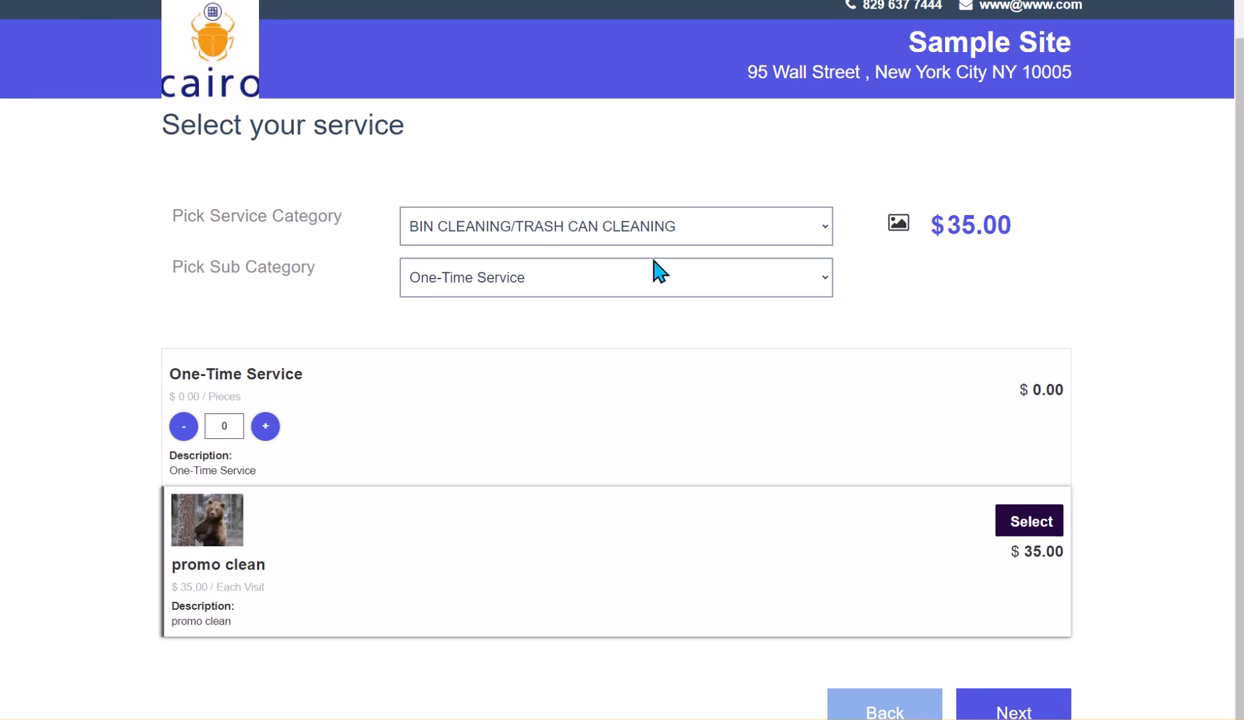
Fill in the contact's first name, last name, phone number and e-mail address in the booking form
scroll(960, 394, "down", 6)
scroll(990, 390, "down", 4)
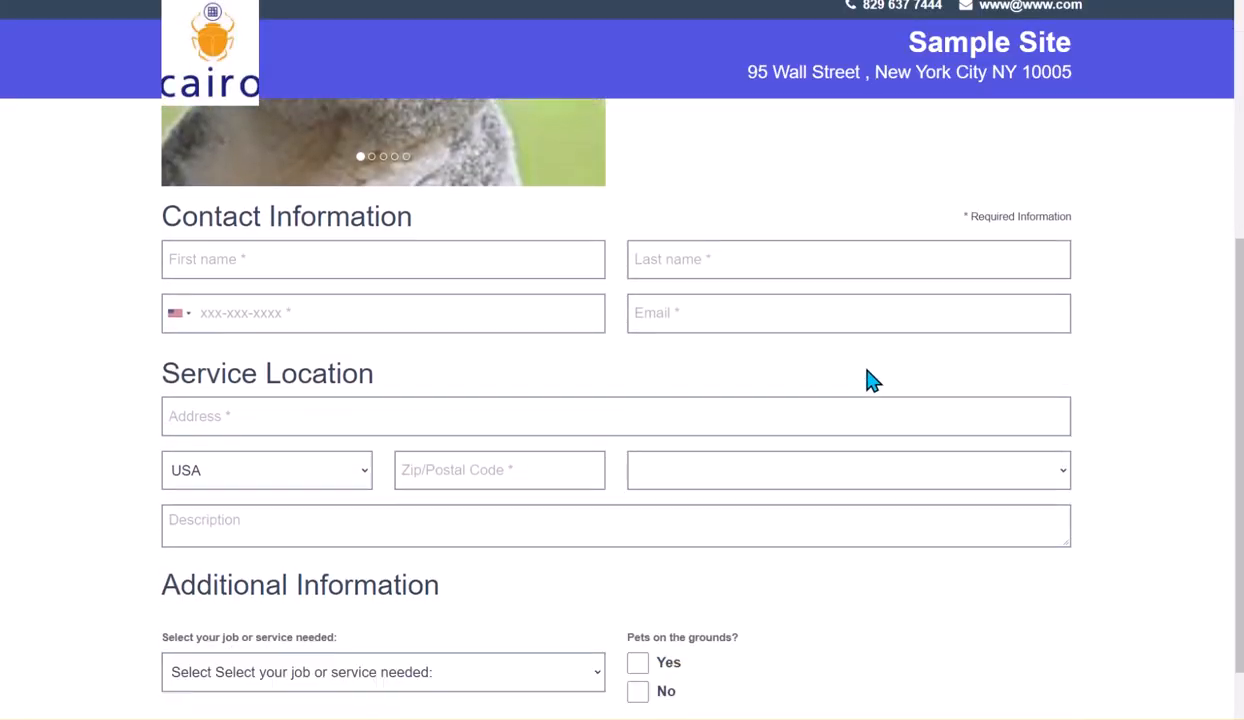
left_click(517, 247)
type("Asdfasdf")
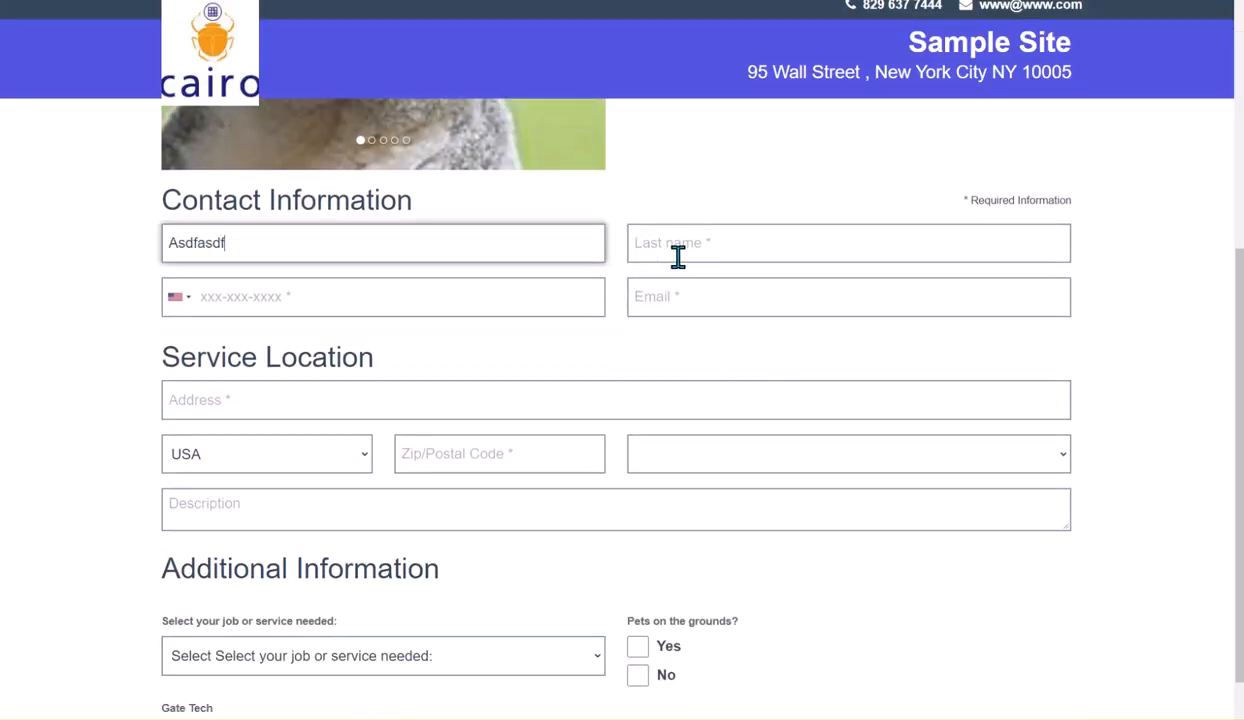
left_click(780, 243)
type("Asdfasfasdf")
left_click(588, 293)
type("3453453453")
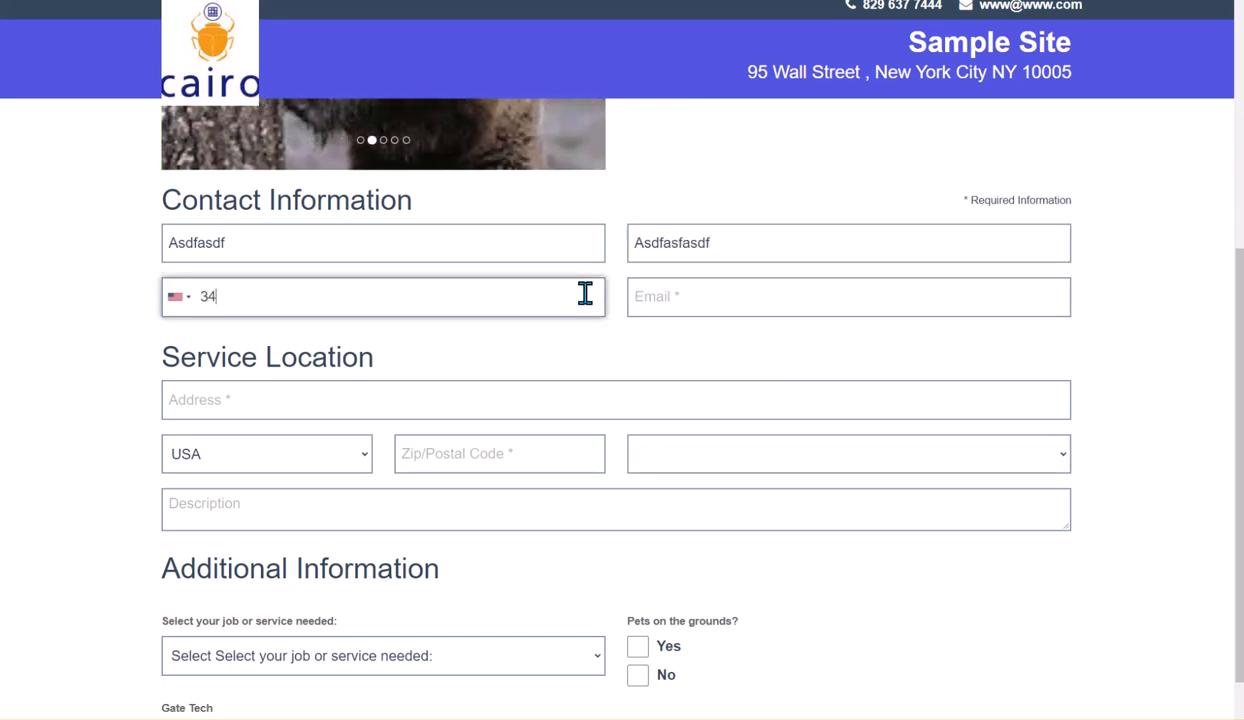
left_click(702, 291)
type("Asdf")
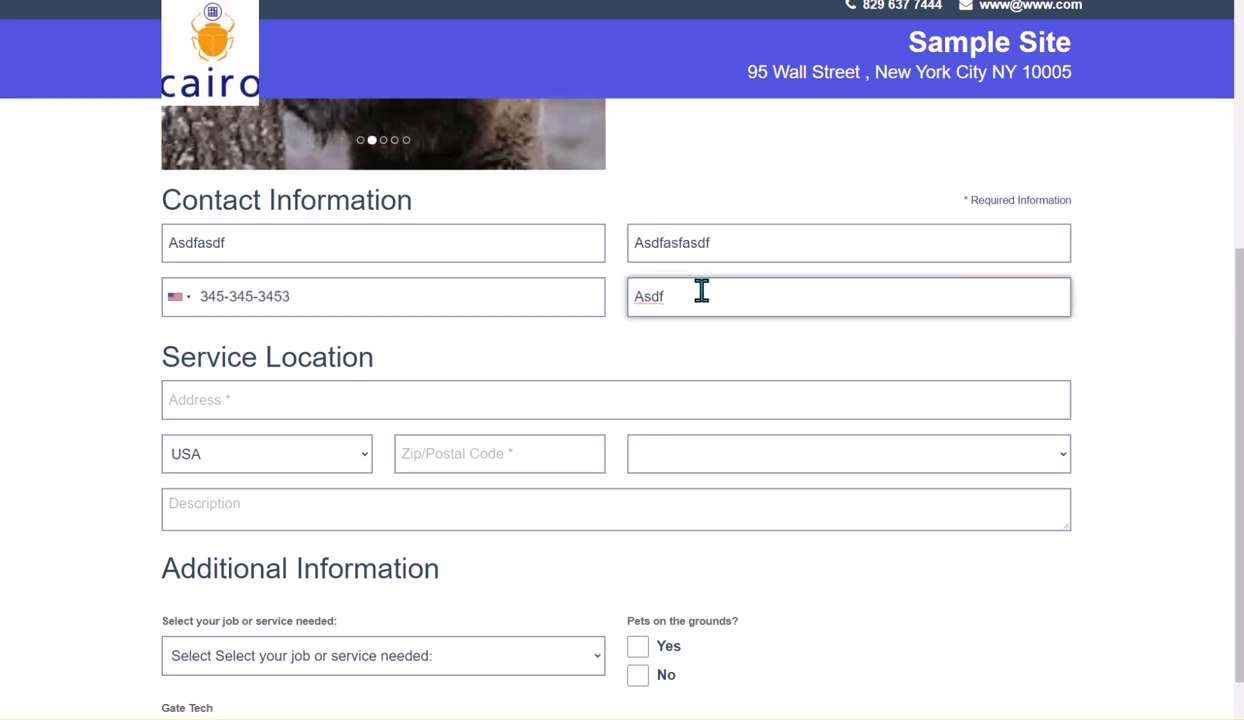
type("@ya")
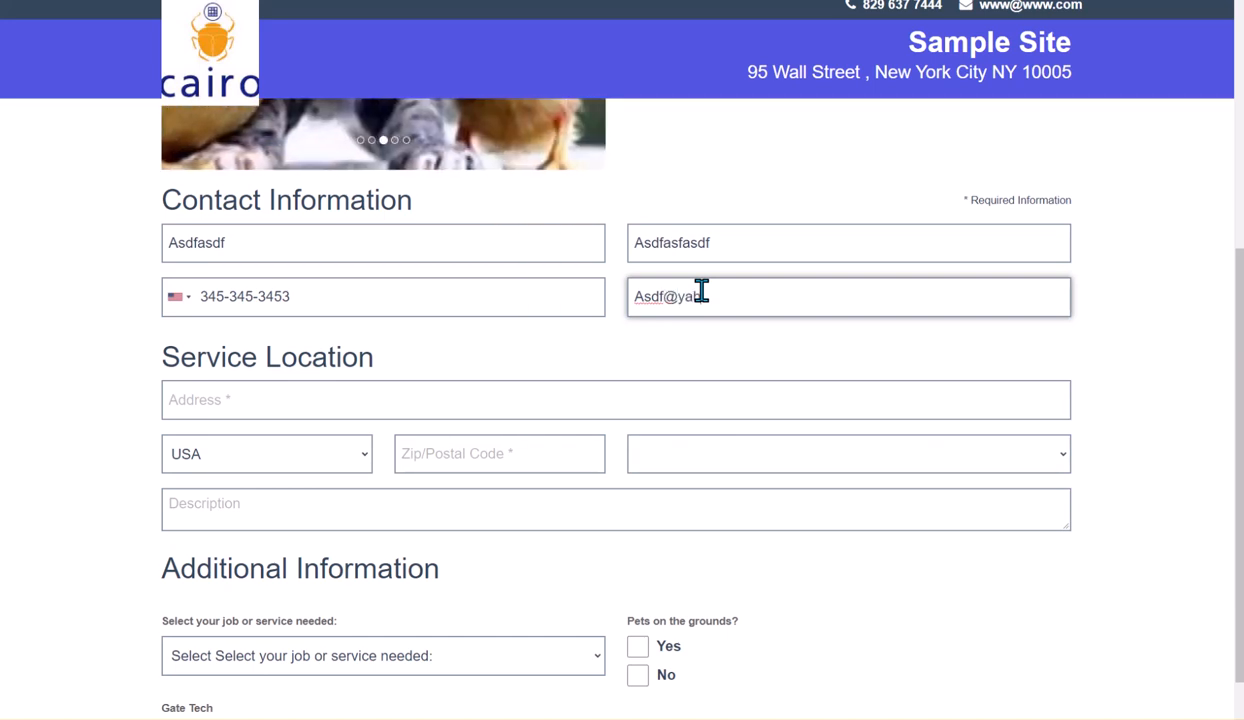
type("h.com")
Enter the service address by picking a suggested address, and choose Delivery as the job or service needed
left_click(436, 400)
type("6546")
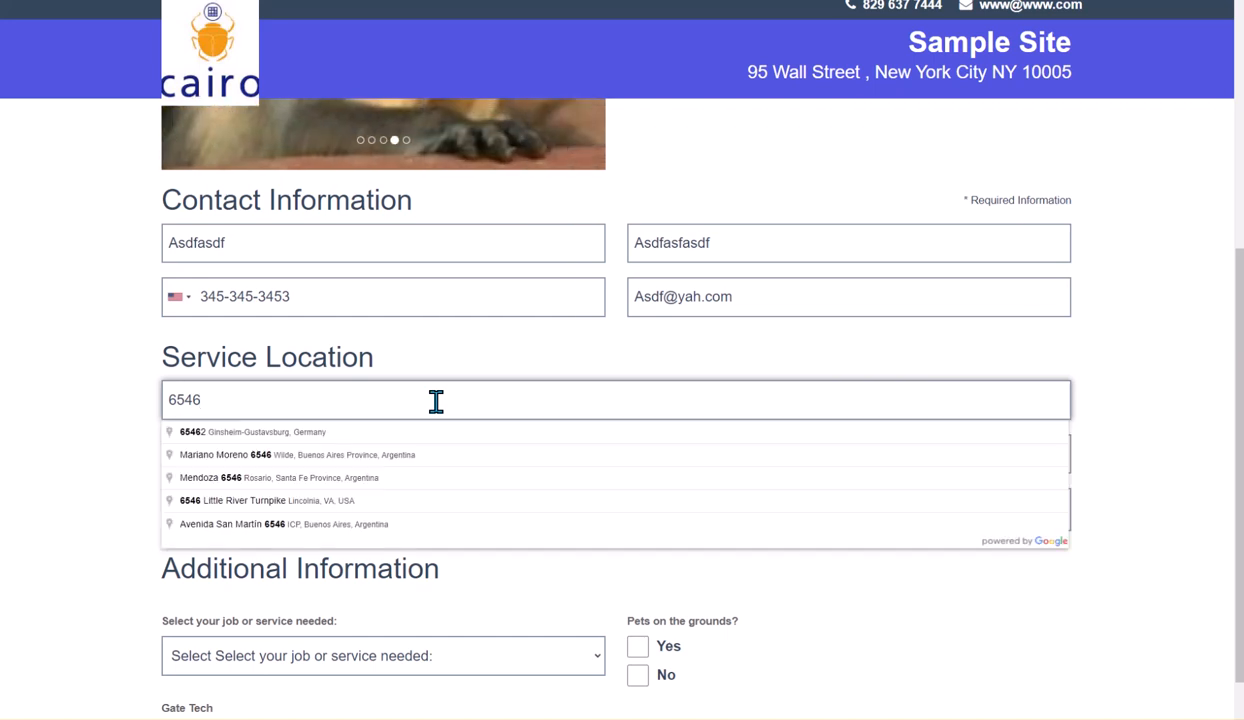
left_click(352, 500)
scroll(900, 655, "down", 1)
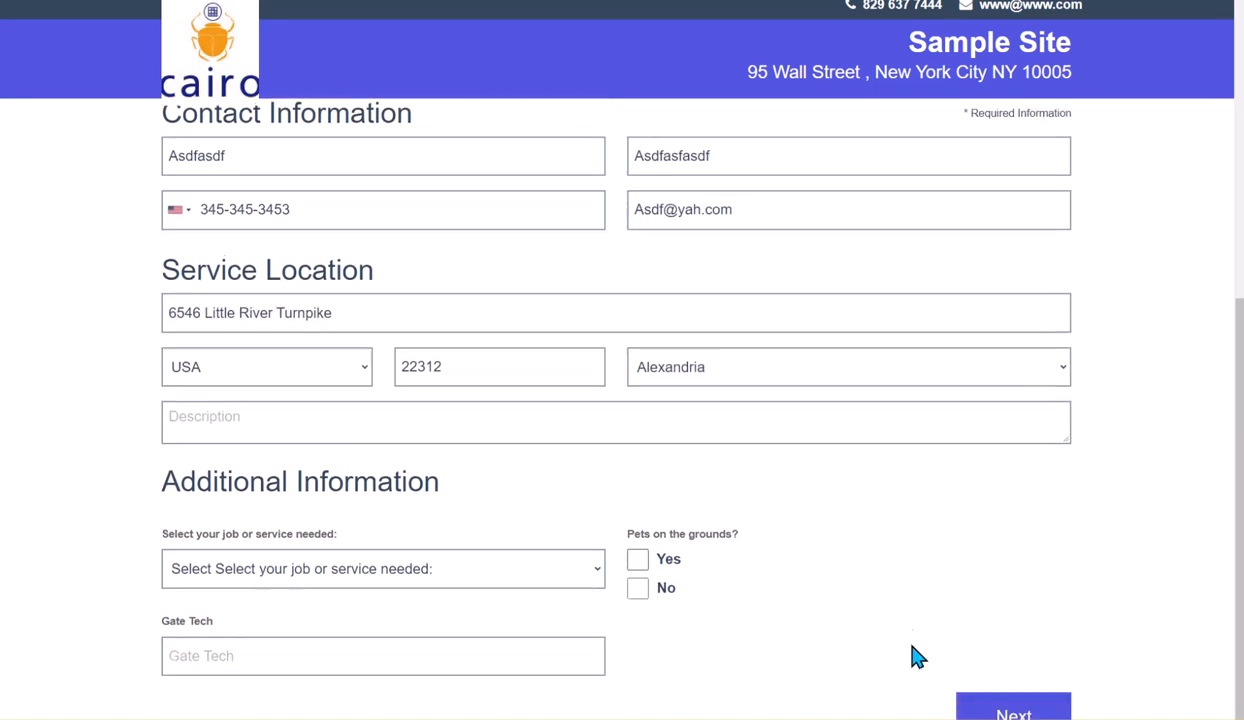
left_click(528, 572)
left_click(365, 612)
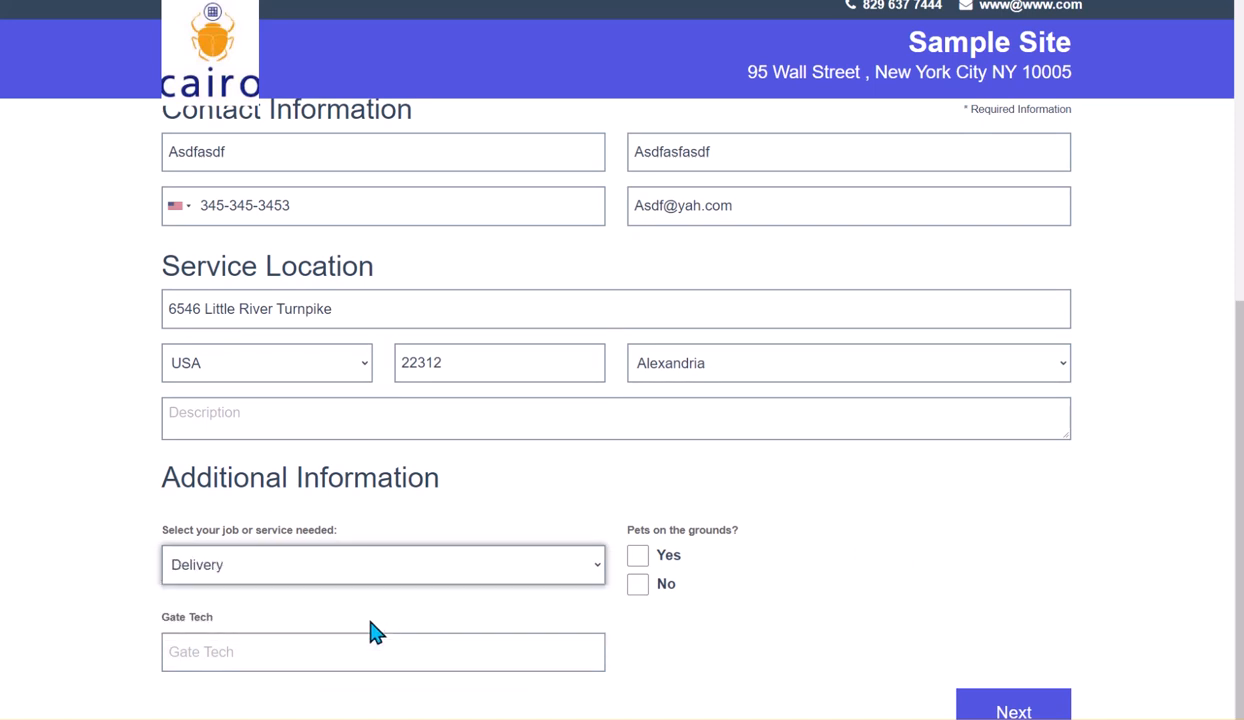
Continue to the schedule, pick the Mon 17 08:00 AM - 07:00 PM slot, and proceed
left_click(985, 700)
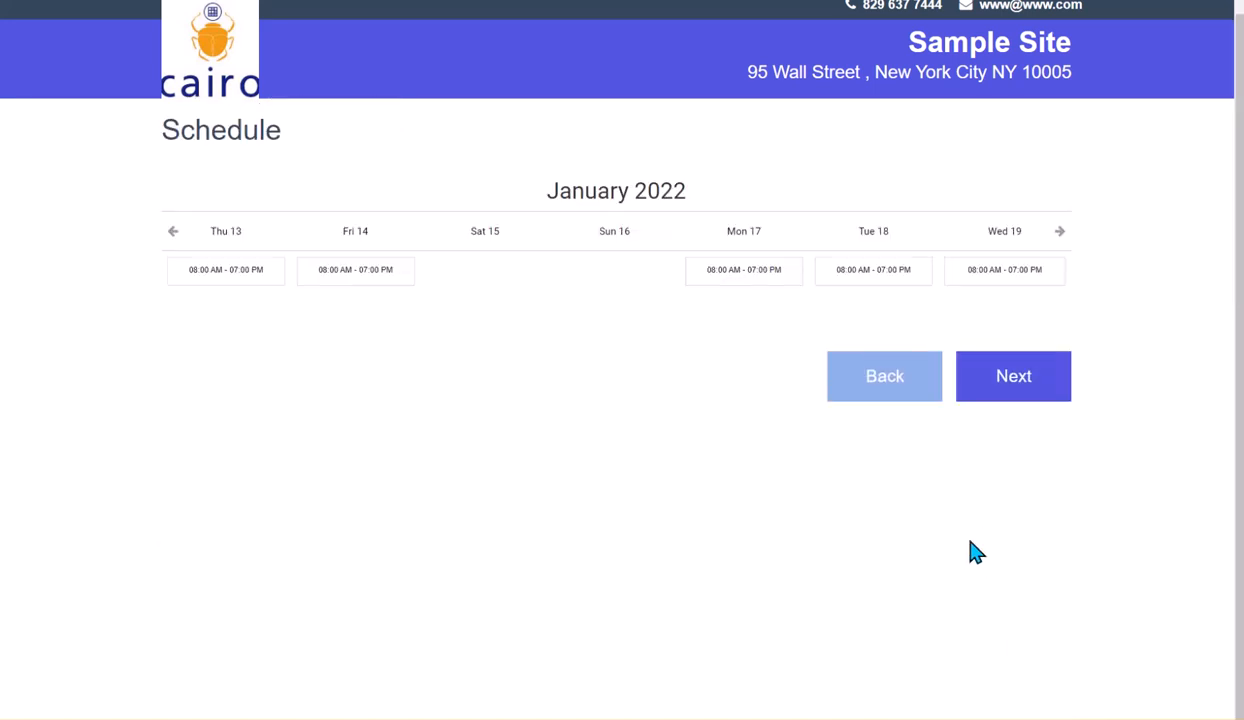
left_click(758, 278)
left_click(977, 376)
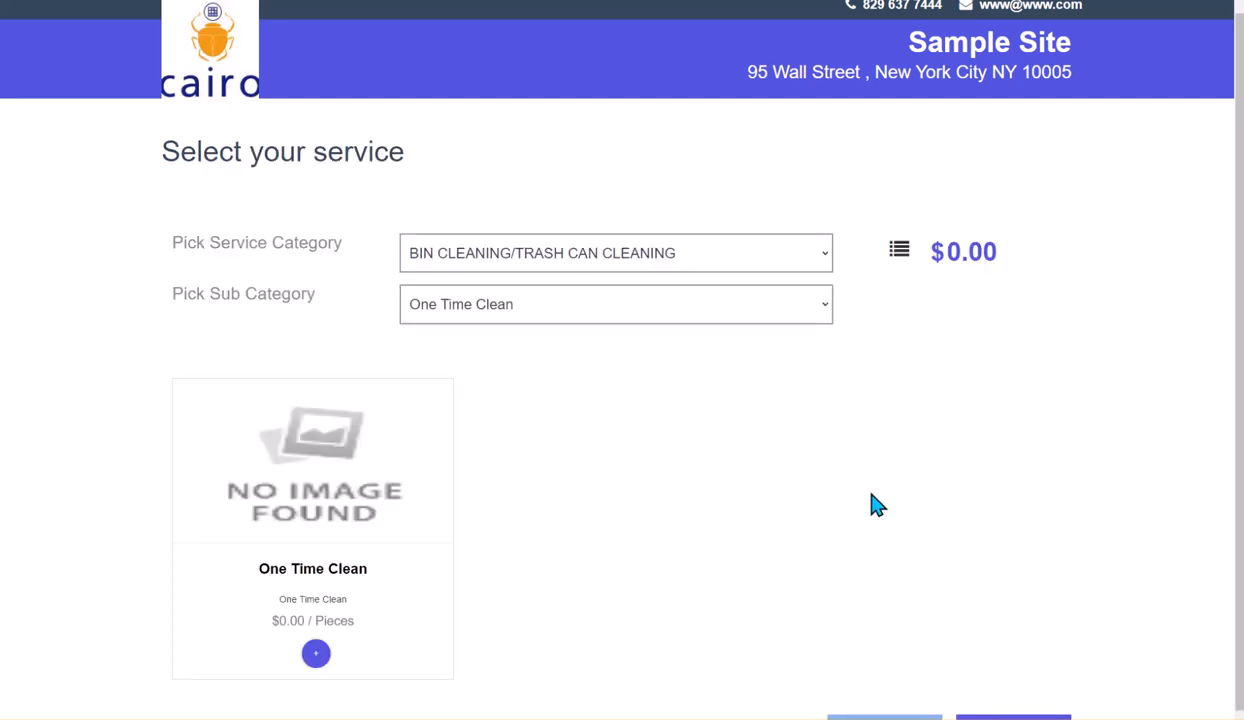
Change the sub category to One-Time Service on the grid-style service selection
scroll(706, 455, "down", 1)
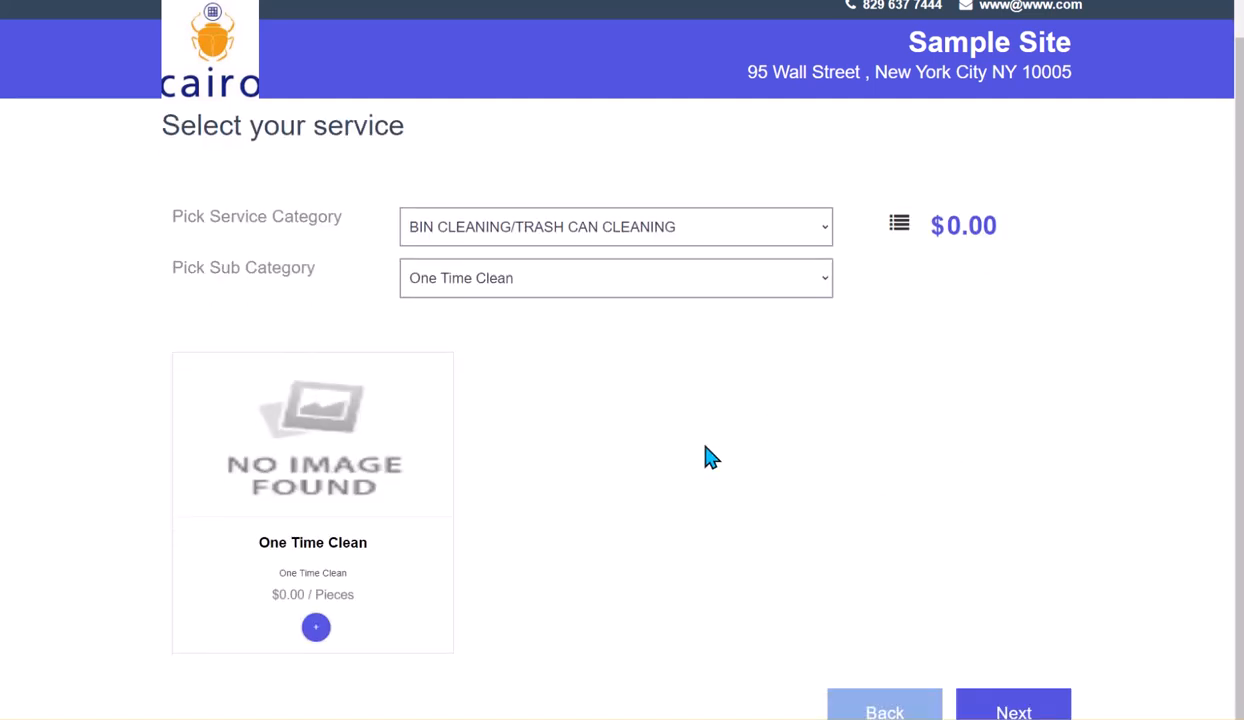
left_click(549, 287)
left_click(530, 325)
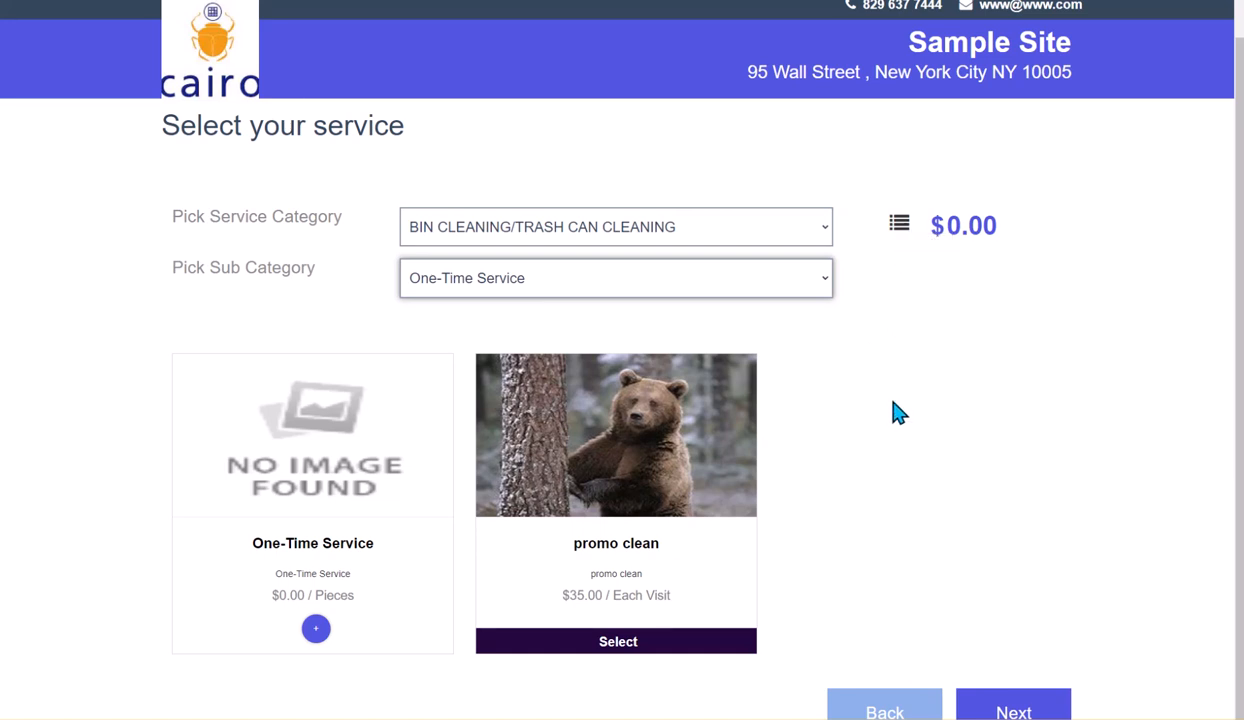
Toggle the service display between list view and grid view
left_click(899, 230)
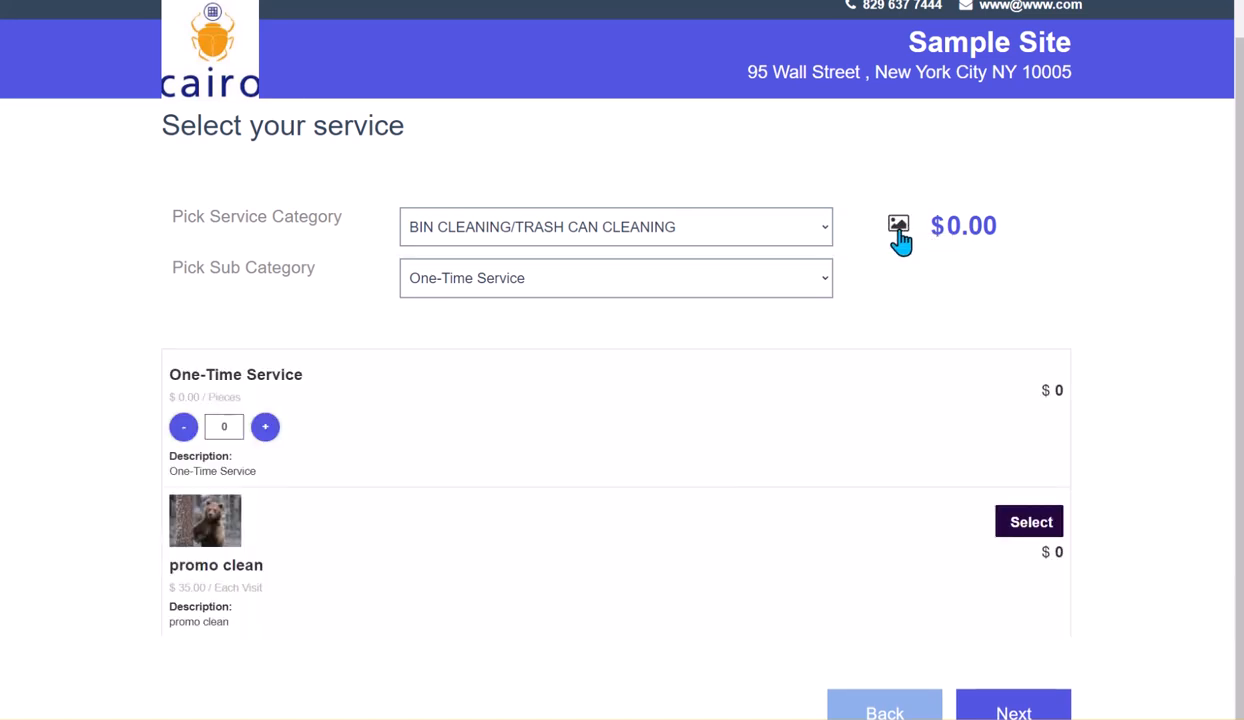
left_click(899, 232)
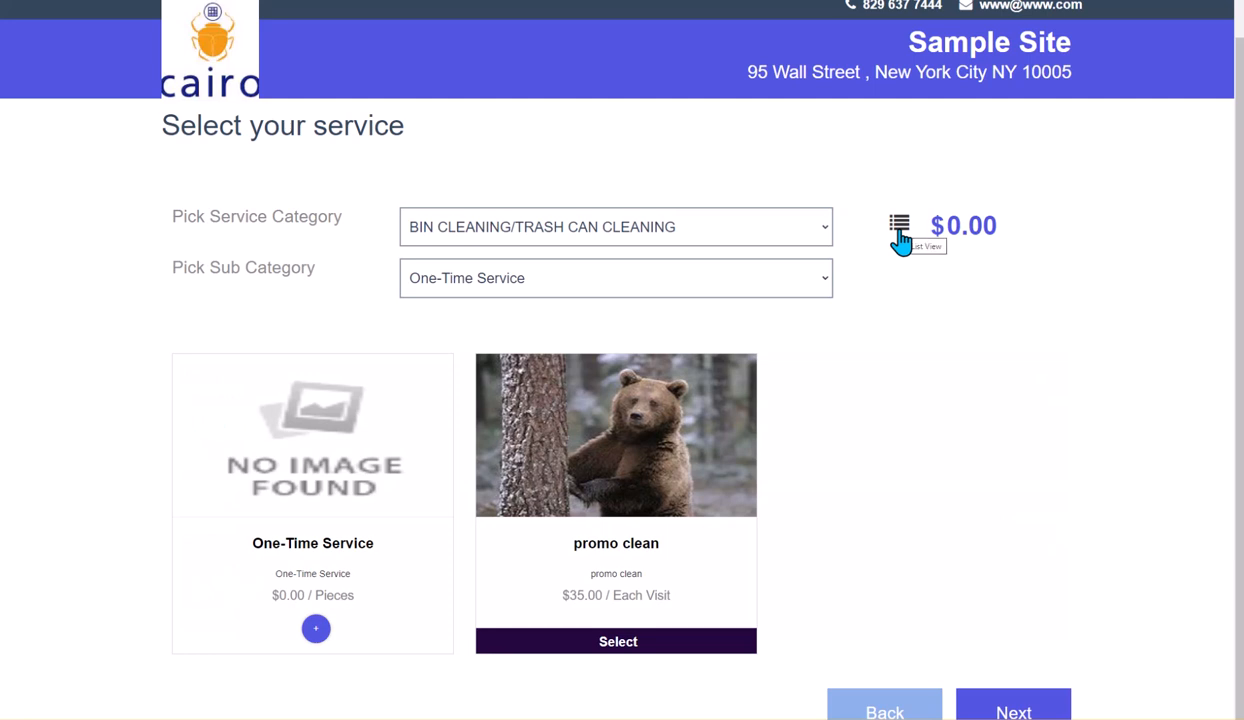
left_click(900, 234)
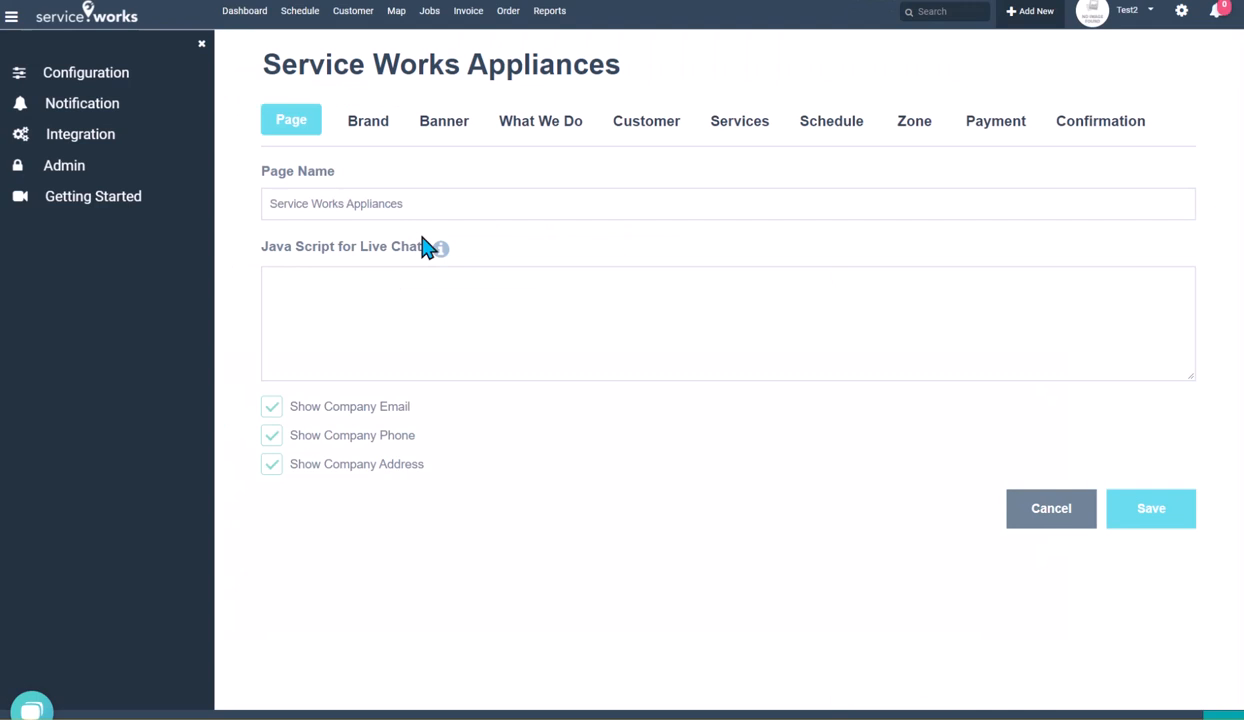
Open the page's Services settings and save them with the Grid default view, acknowledging the confirmation
left_click(741, 133)
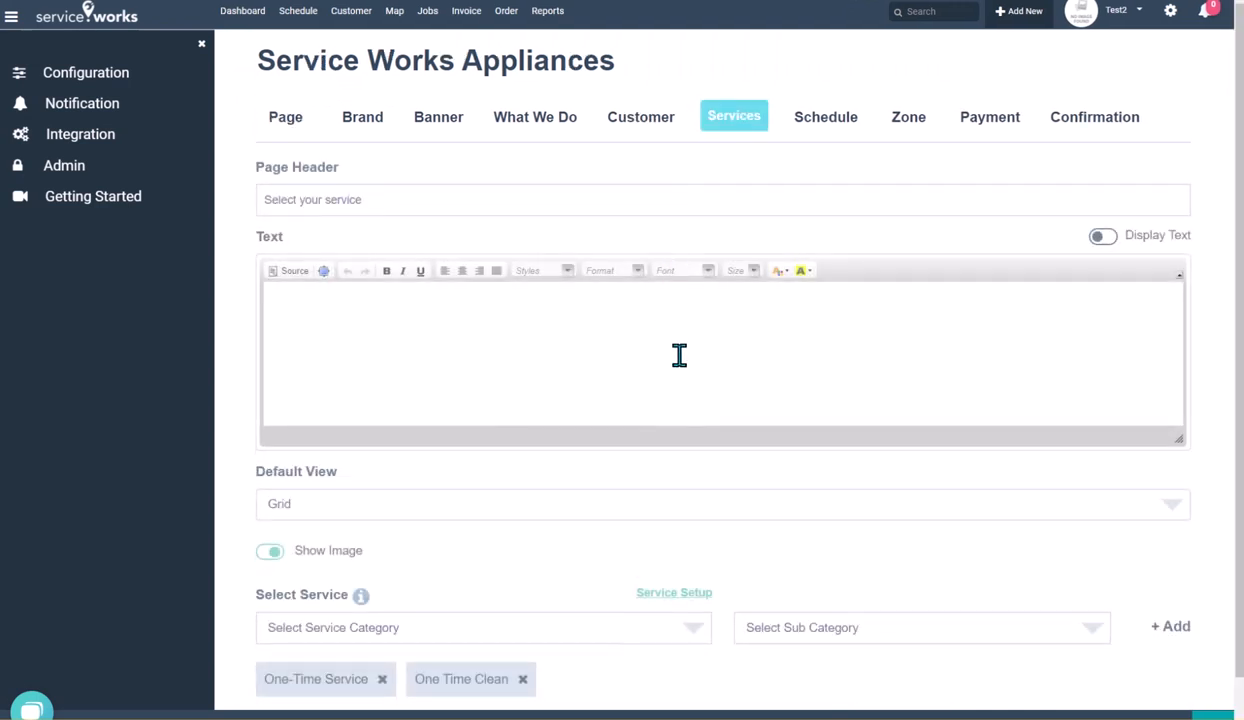
scroll(670, 354, "down", 1)
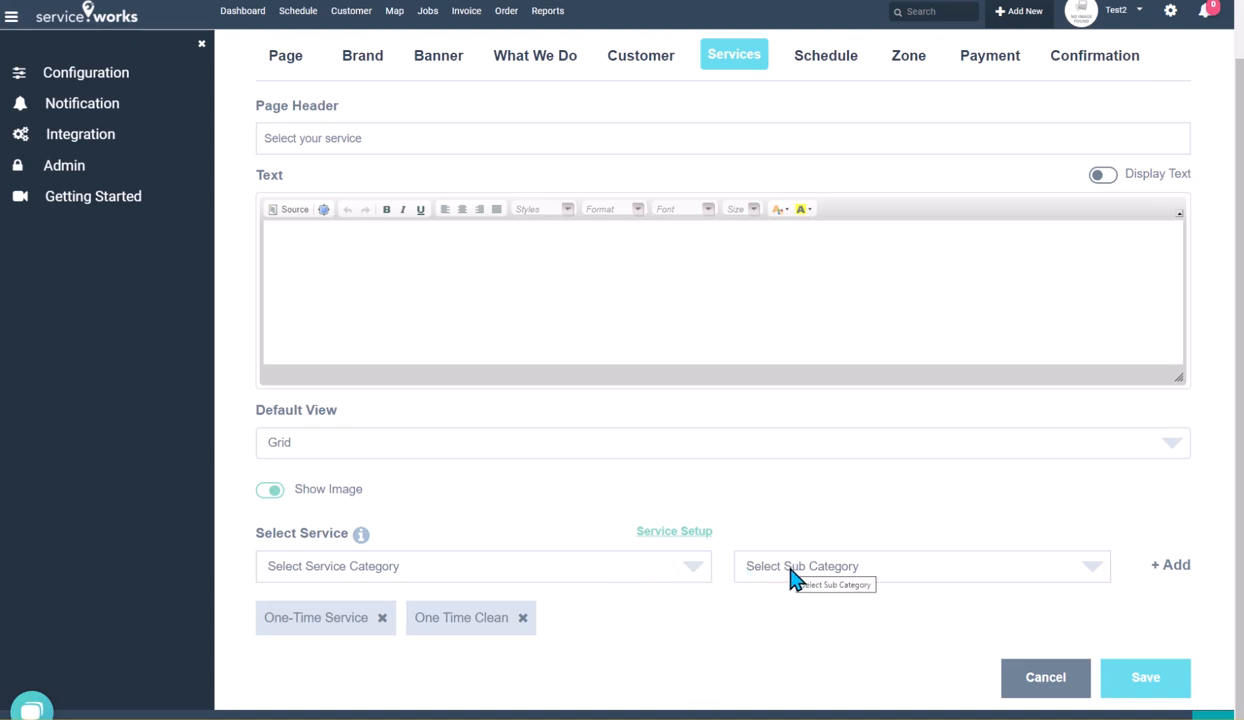
left_click(1145, 680)
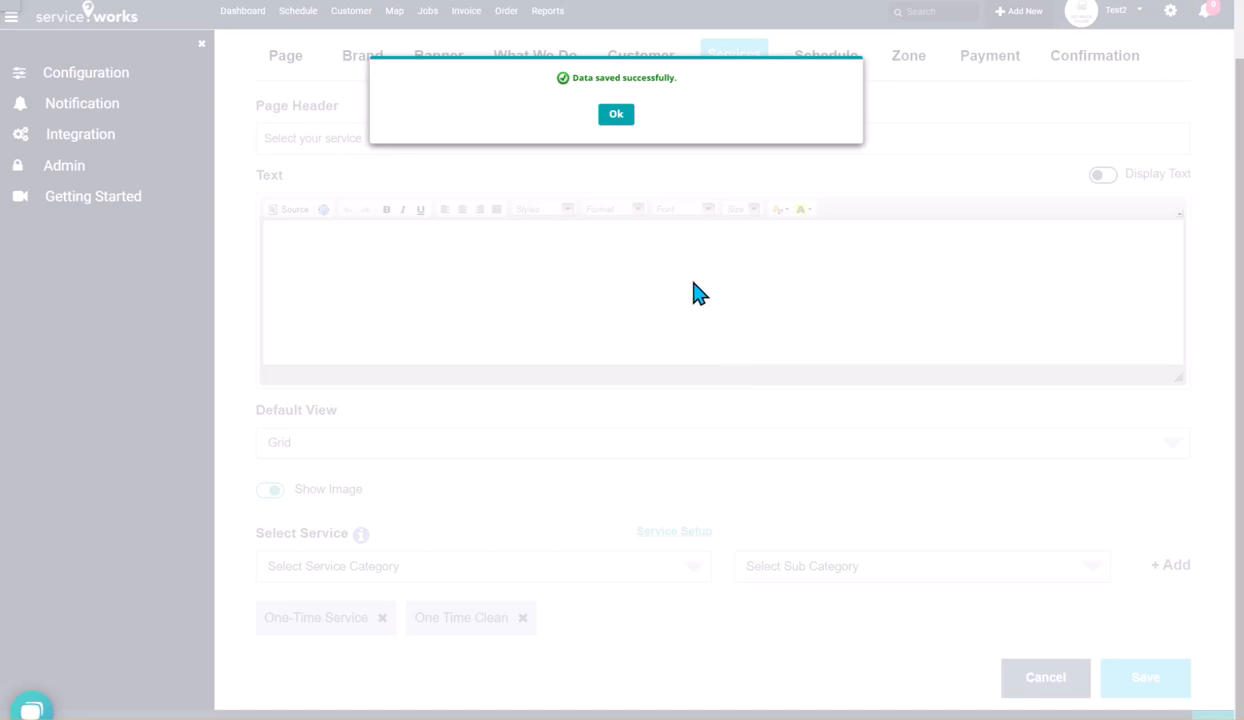
left_click(616, 115)
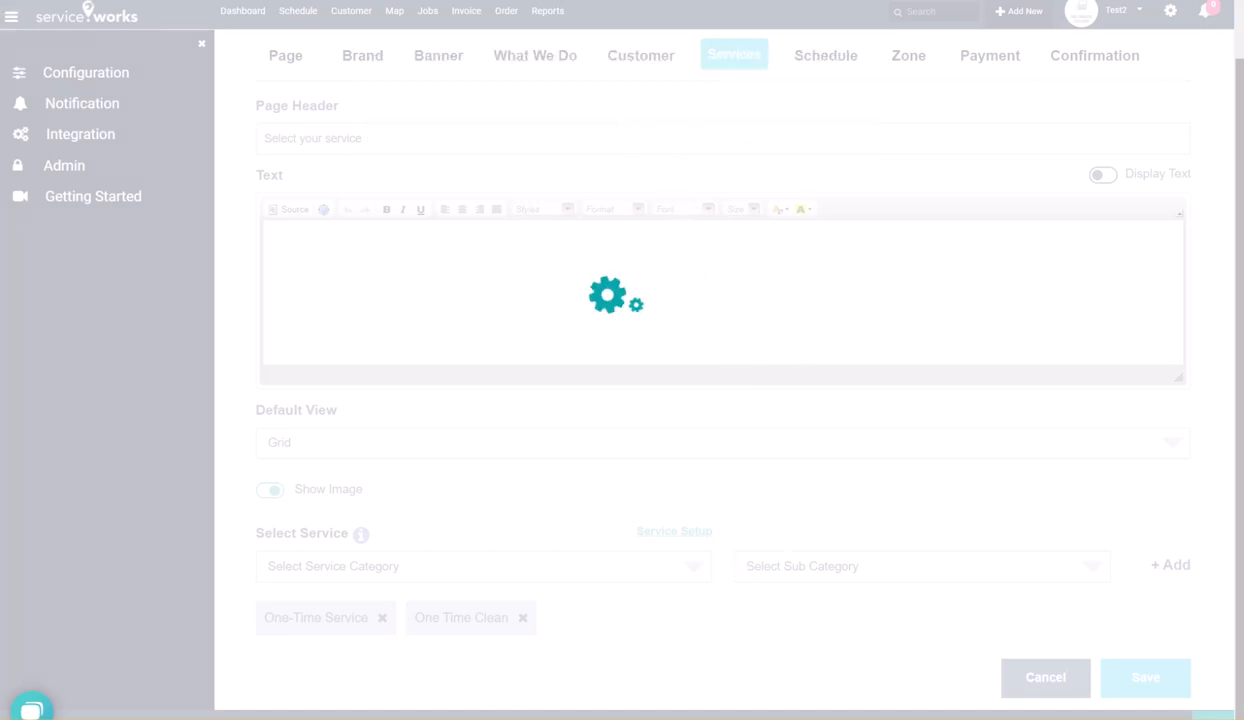